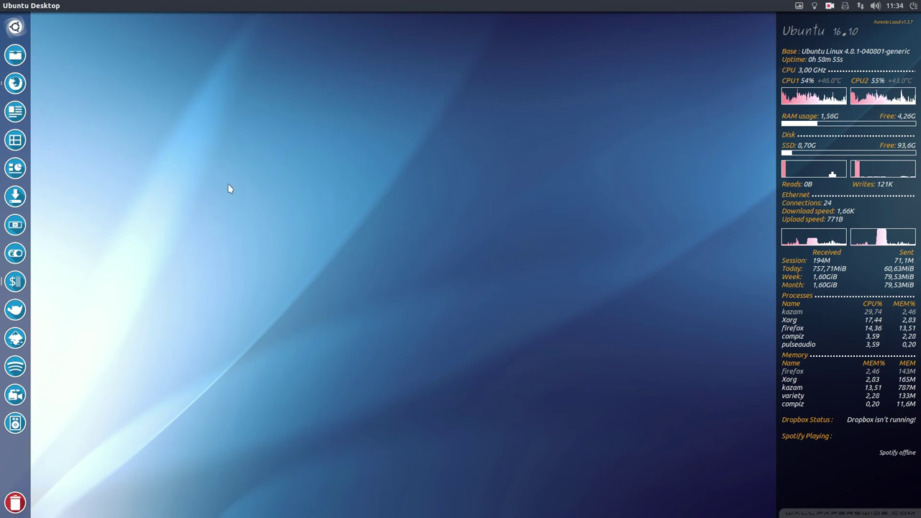
Open a terminal, run screenfetch, and move the terminal window to the middle of the desktop
key("ctrl+alt+t")
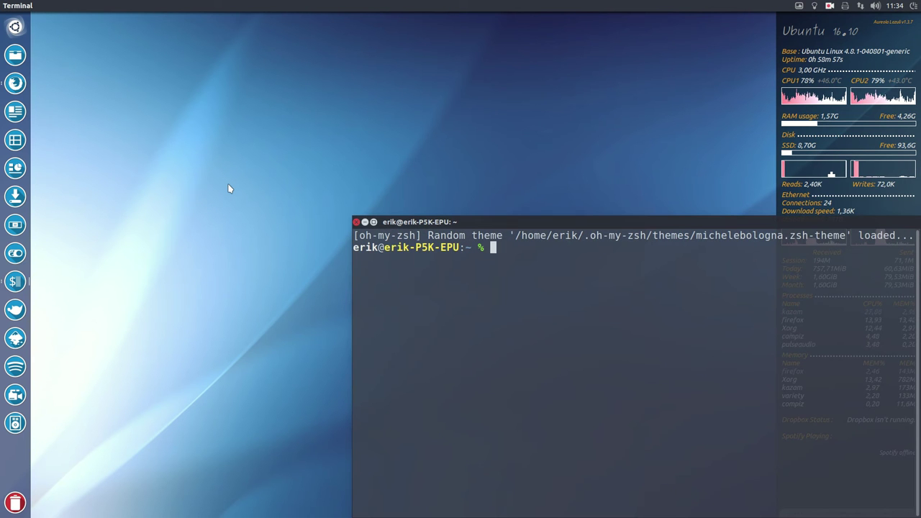
type("scre")
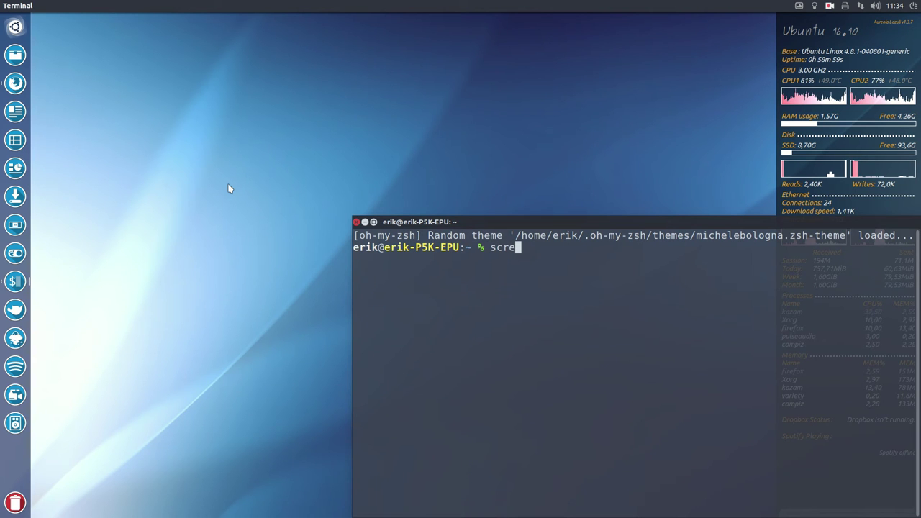
type("enfetch")
key("Return")
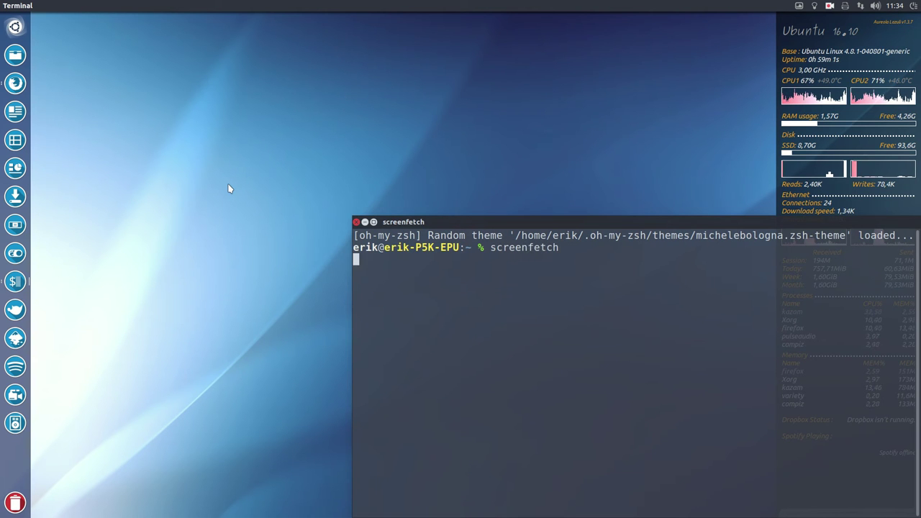
left_click_drag(518, 221, 299, 52)
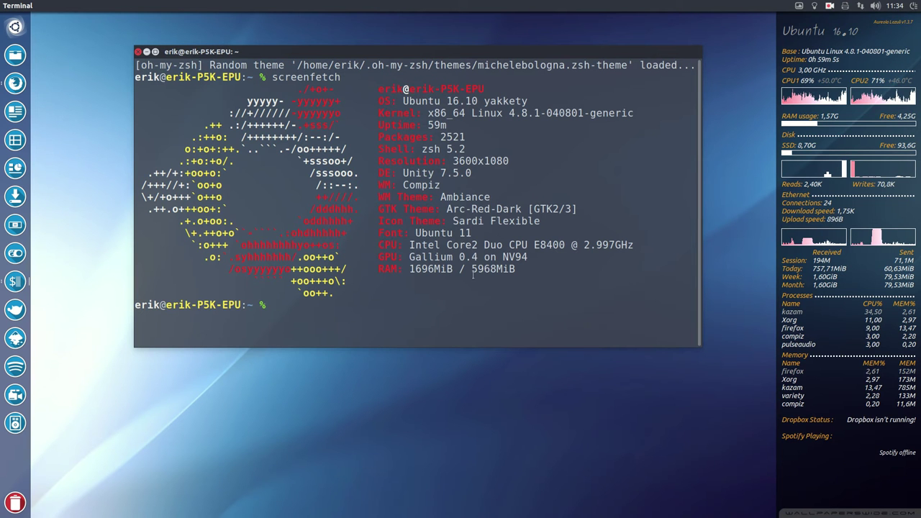
Highlight the GTK theme name and kernel version in the screenfetch output, briefly viewing the home folder in between
left_click_drag(447, 209, 521, 209)
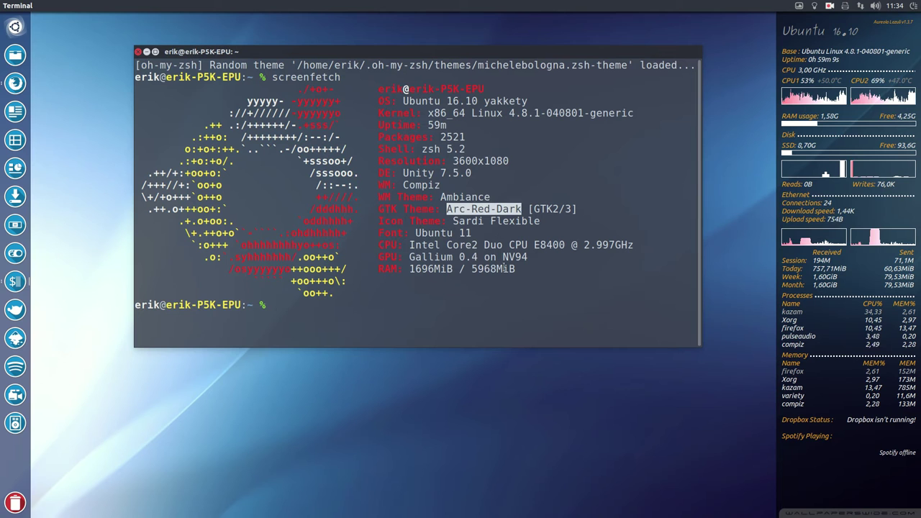
key("super+e")
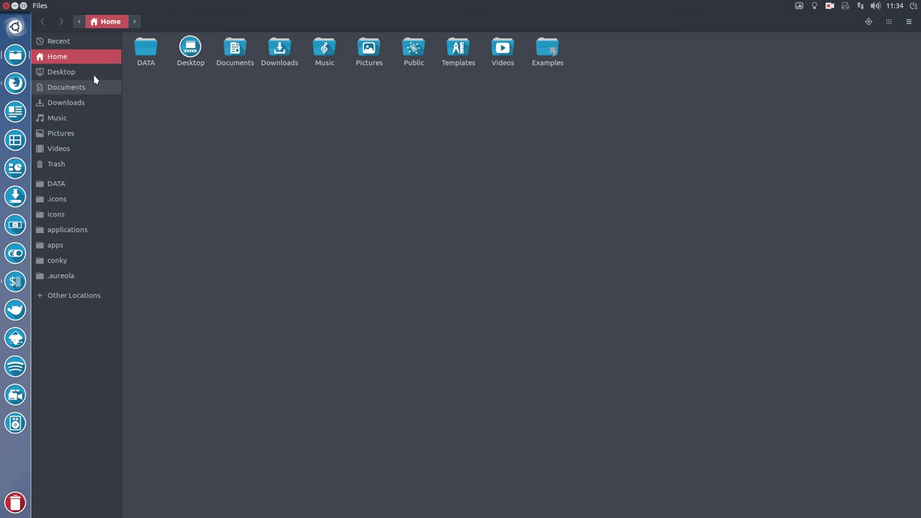
left_click(6, 5)
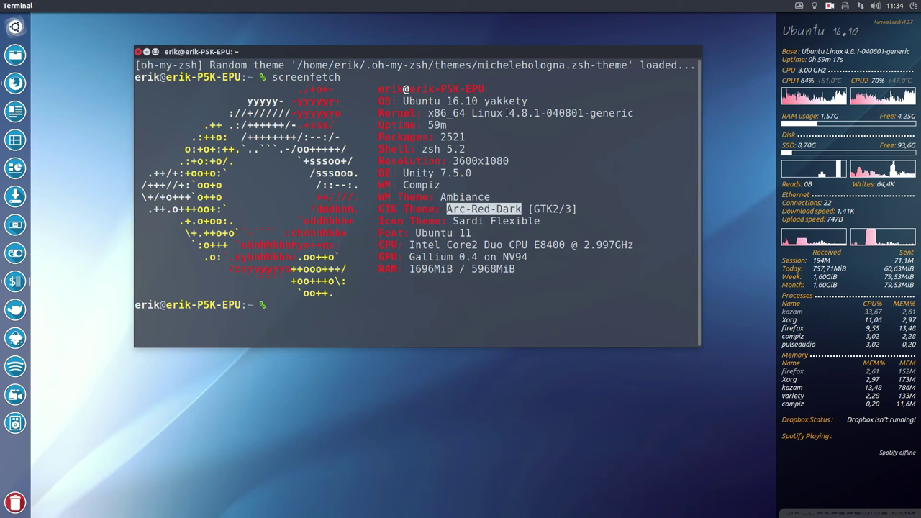
left_click_drag(506, 113, 547, 114)
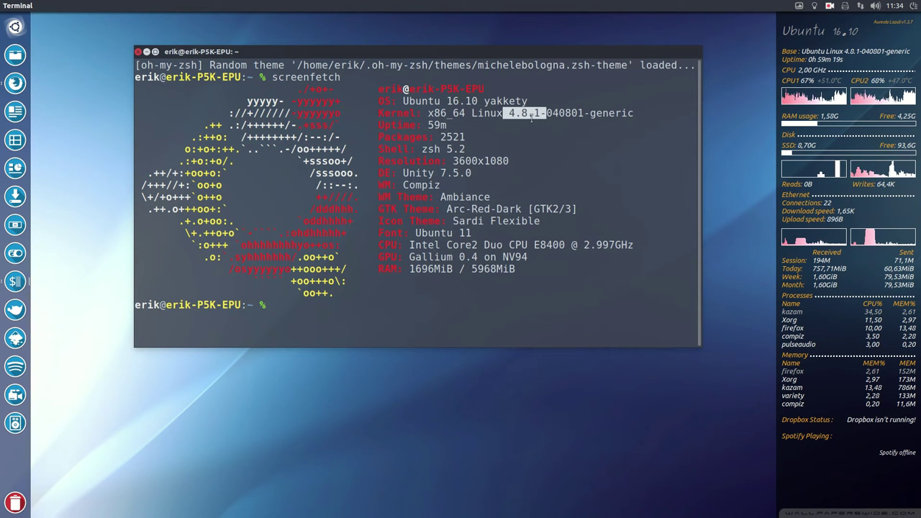
left_click(533, 116)
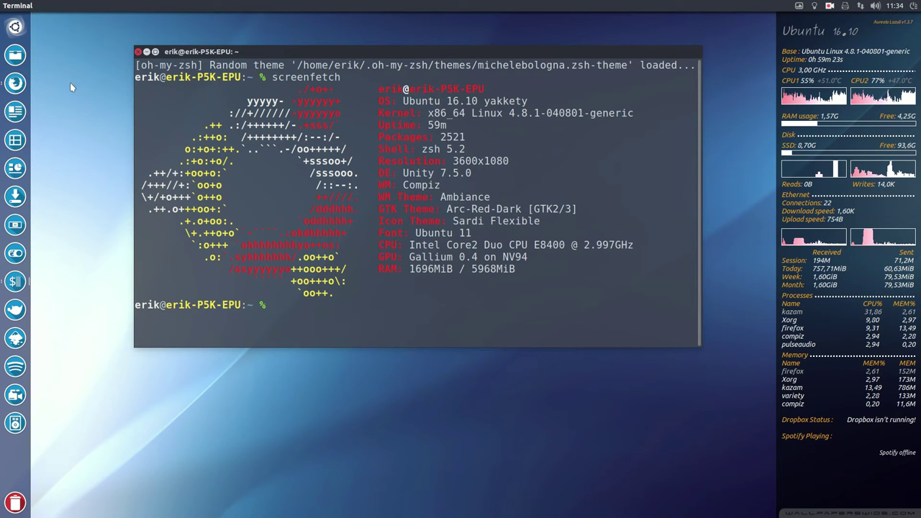
Open the Ultimate-Ubuntu-16.10 folder inside the home directory's DATA folder
left_click(15, 55)
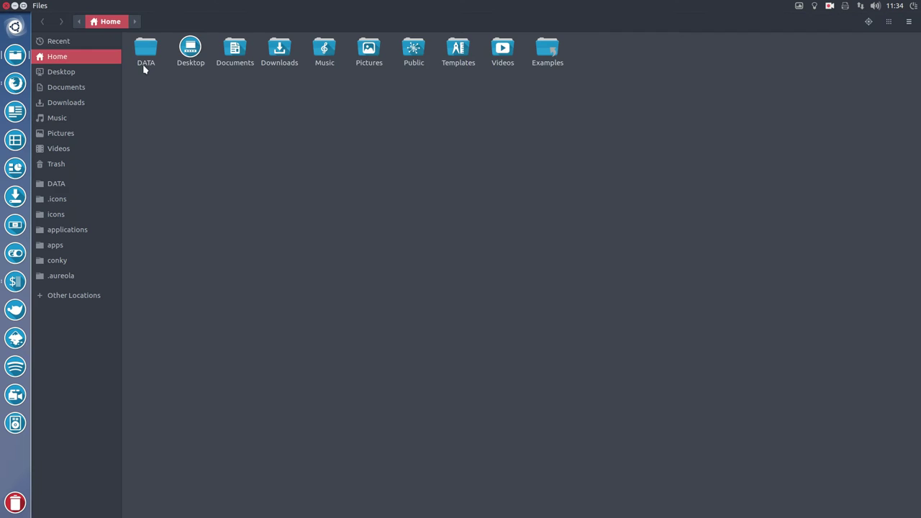
left_click(144, 56)
double_click(144, 55)
left_click(237, 58)
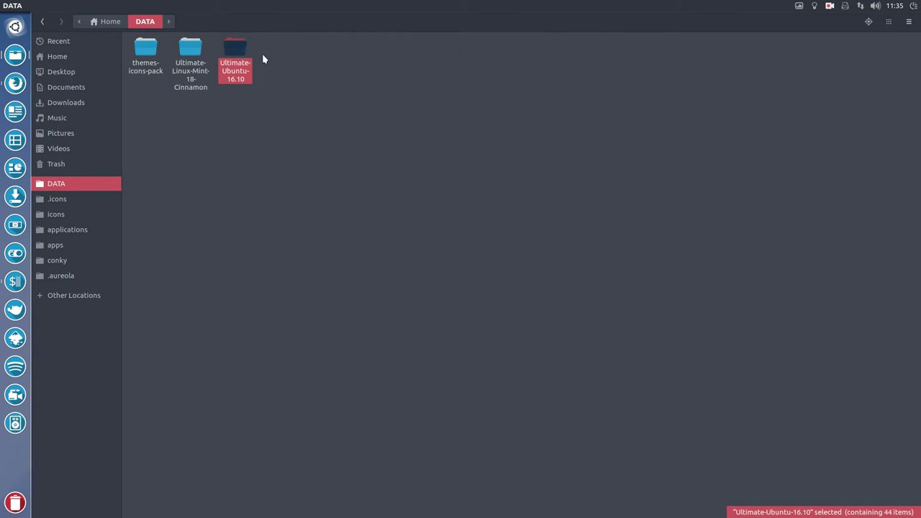
left_click(262, 53)
left_click(245, 77)
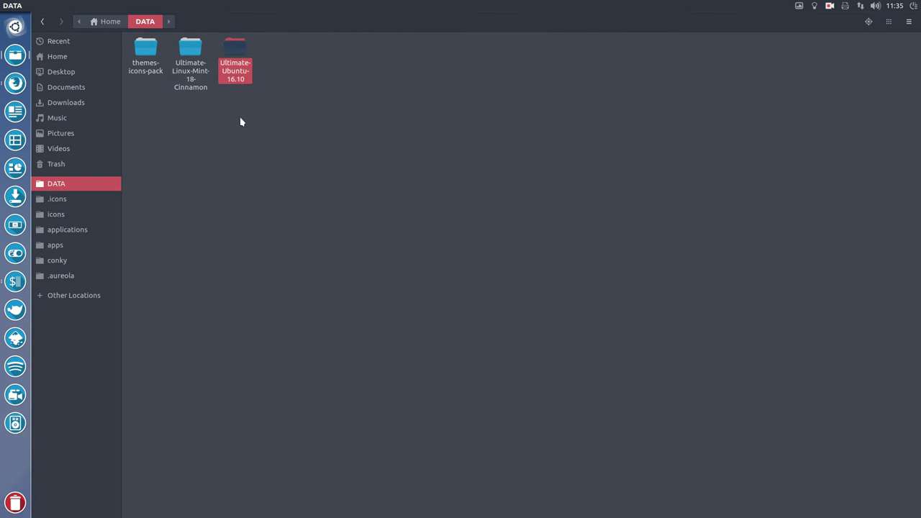
double_click(237, 58)
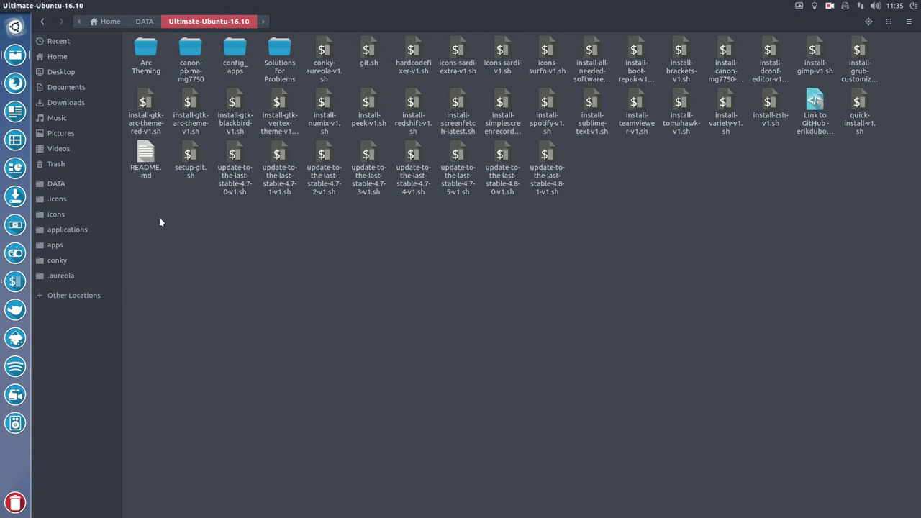
Look over the installation scripts in the folder, including install-simplescreenrecorder-v1.sh, and close the file manager
left_click_drag(820, 226, 904, 41)
left_click(632, 252)
left_click(507, 106)
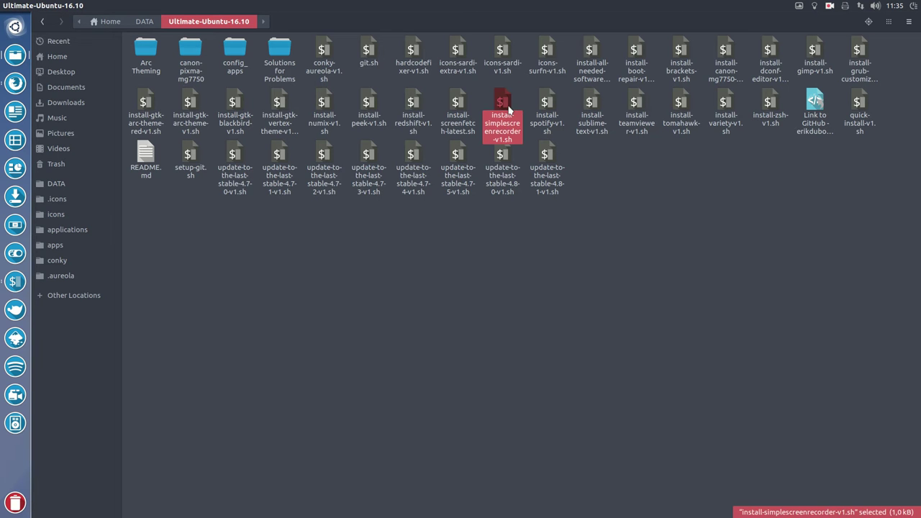
left_click(743, 167)
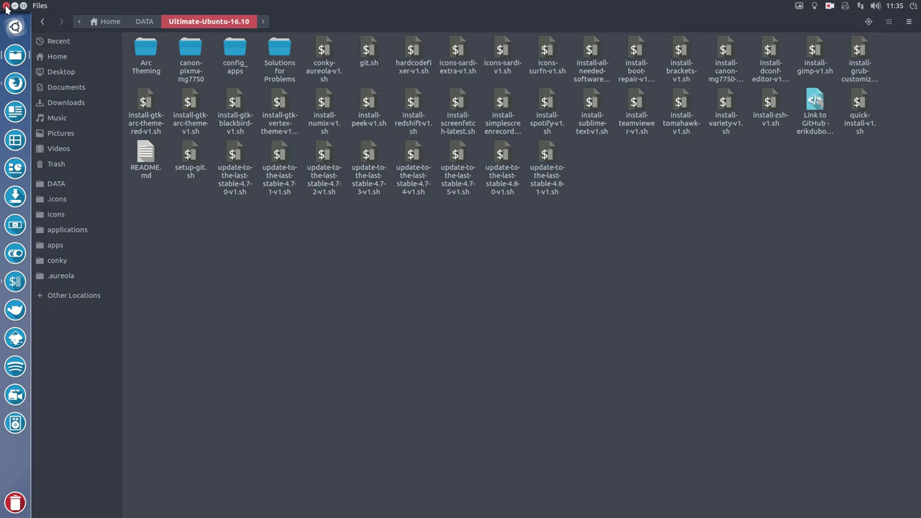
left_click(6, 5)
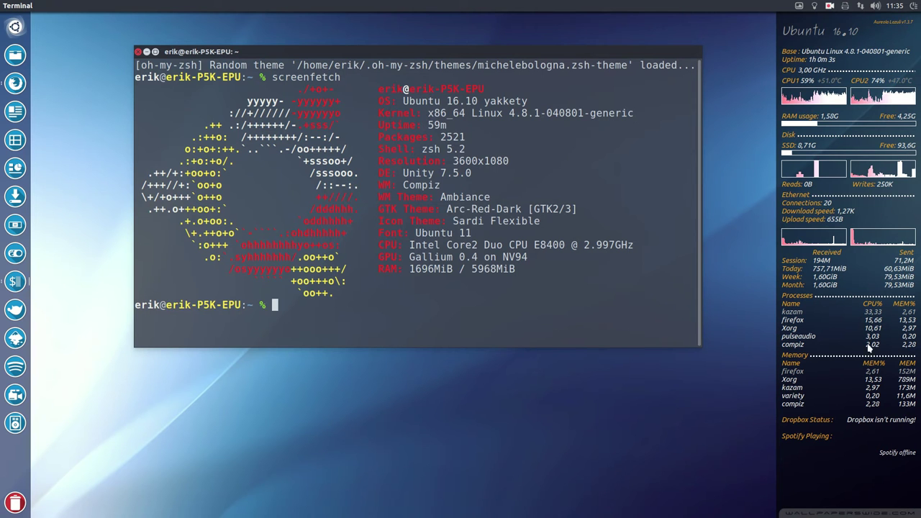
Switch to Firefox and open the blog's Aureola category under Linux
left_click(16, 84)
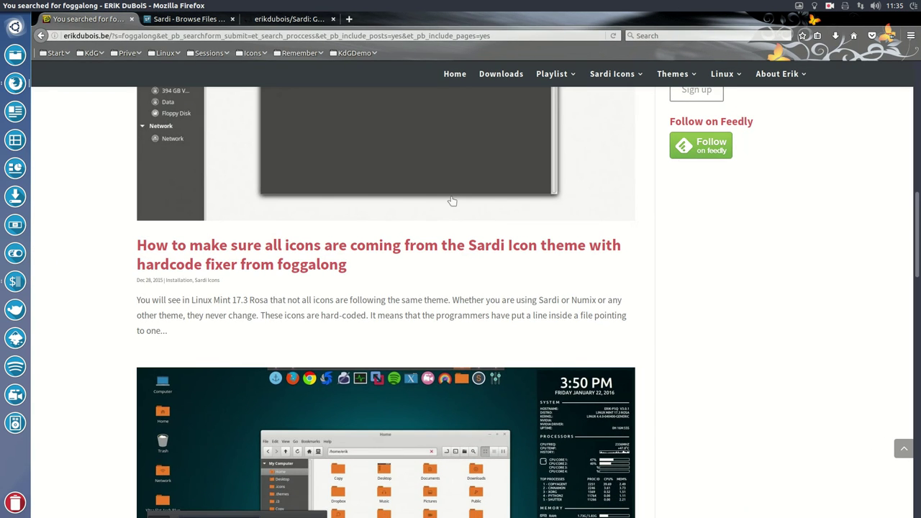
scroll(738, 236, "up", 10)
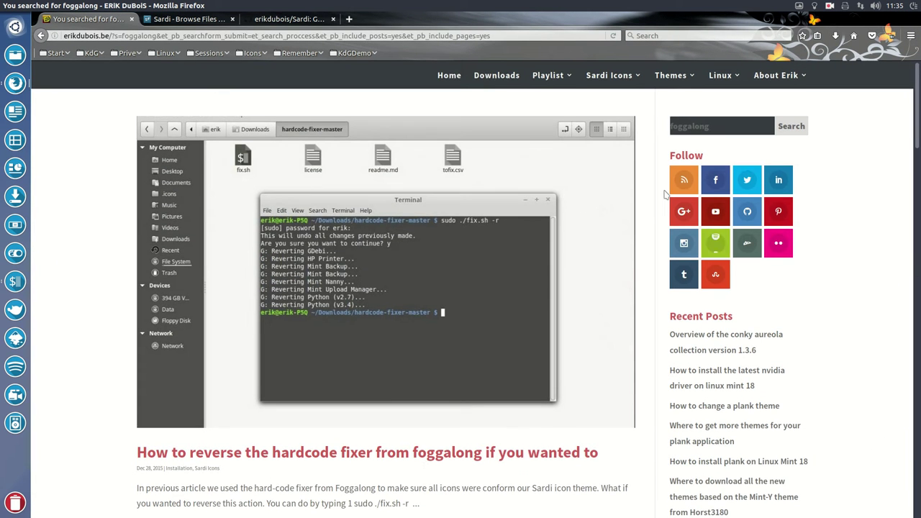
mouse_move(669, 82)
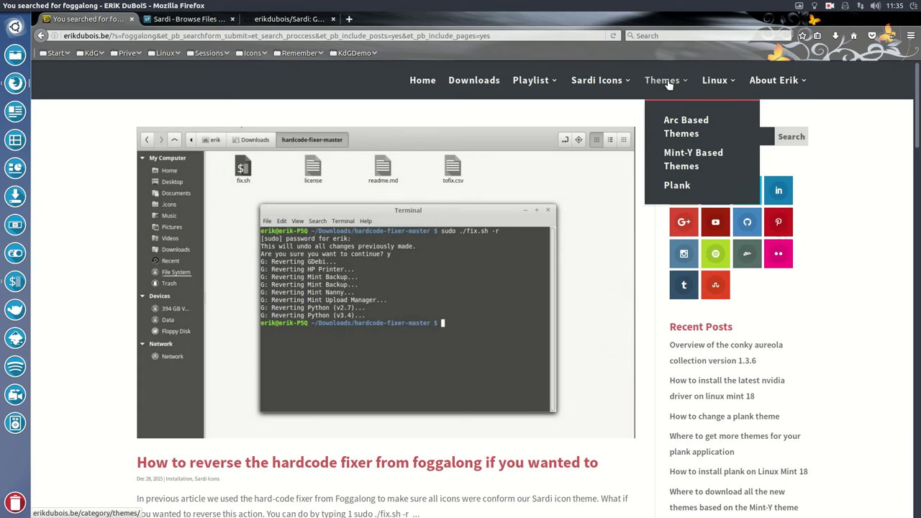
mouse_move(715, 84)
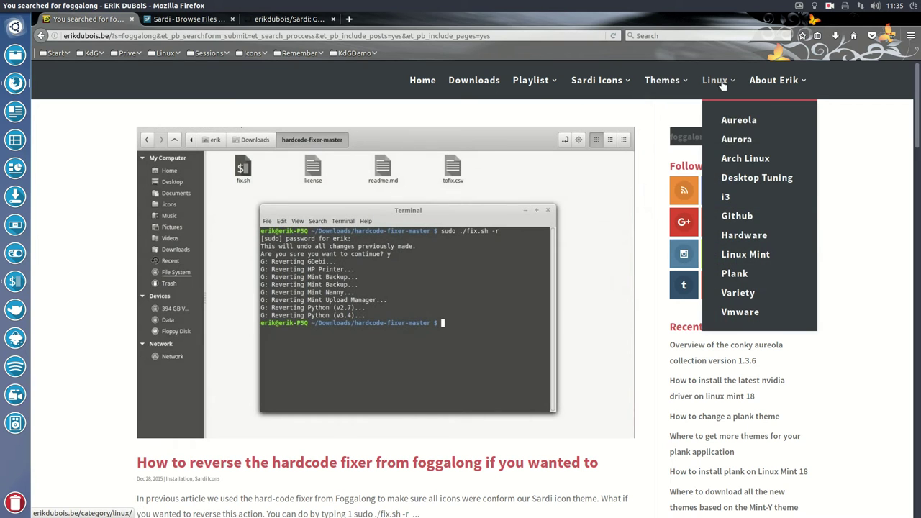
left_click(748, 124)
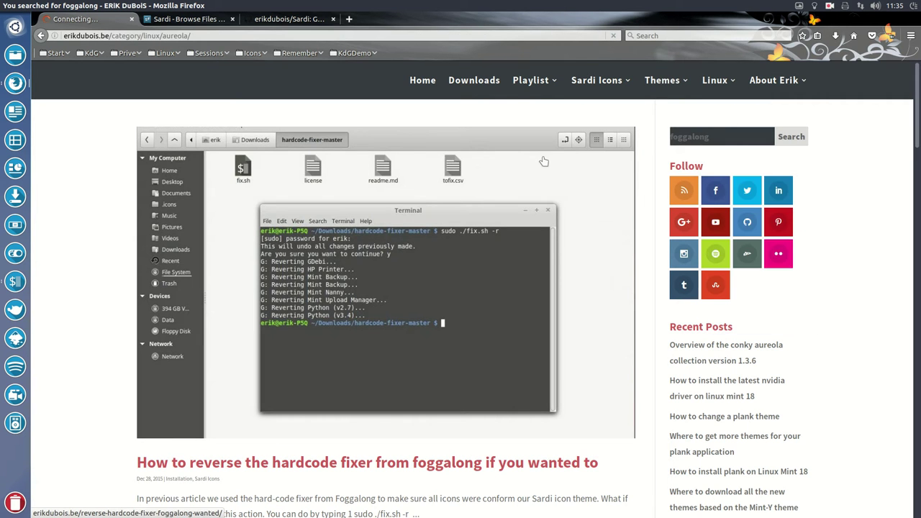
Open the article "How to install the Aureola conky collection" from the Aureola archive
scroll(237, 374, "down", 5)
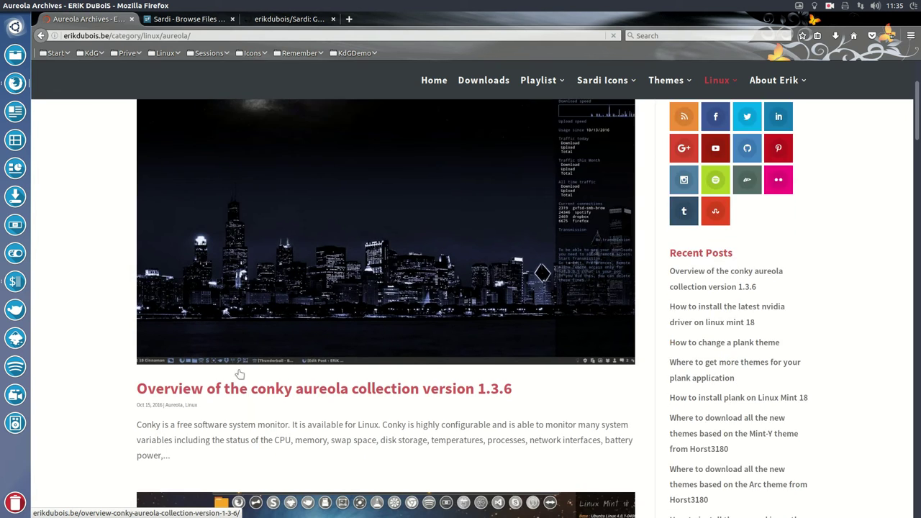
scroll(348, 291, "down", 7)
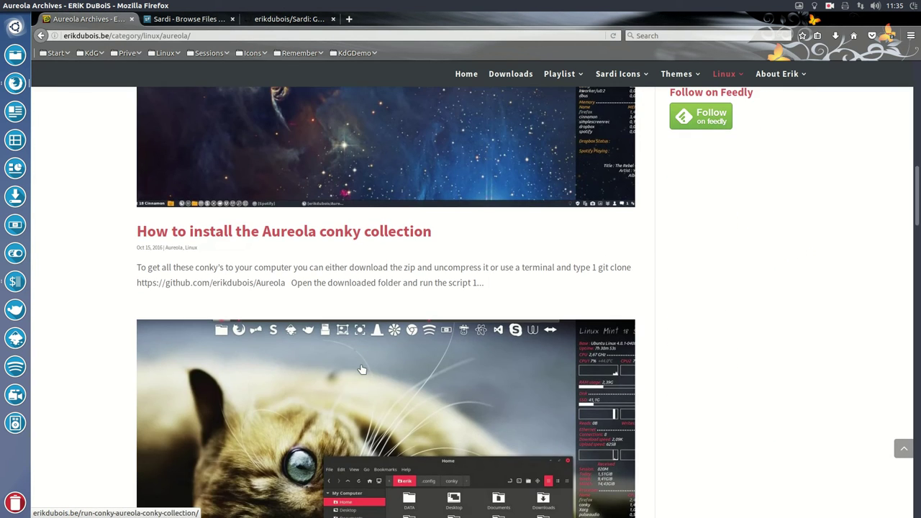
left_click(388, 235)
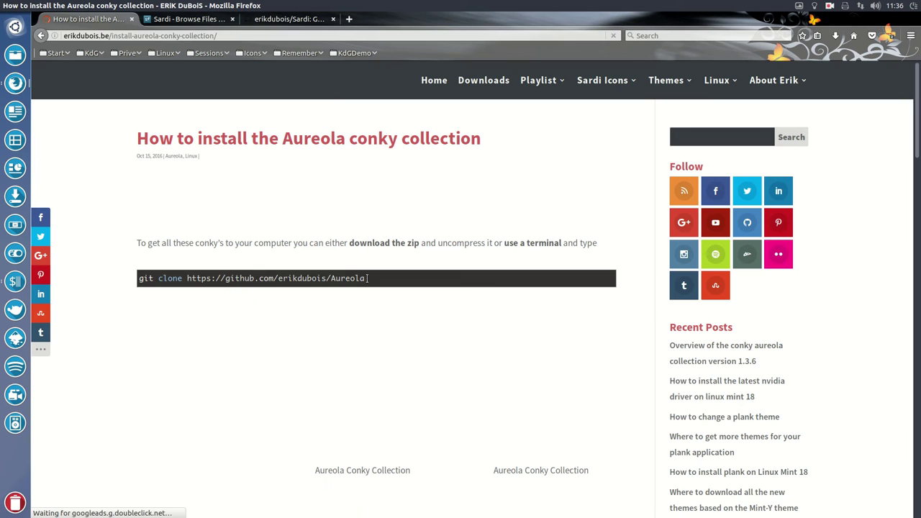
Copy the full git clone command for the Aureola repository from the article
left_click_drag(365, 279, 307, 279)
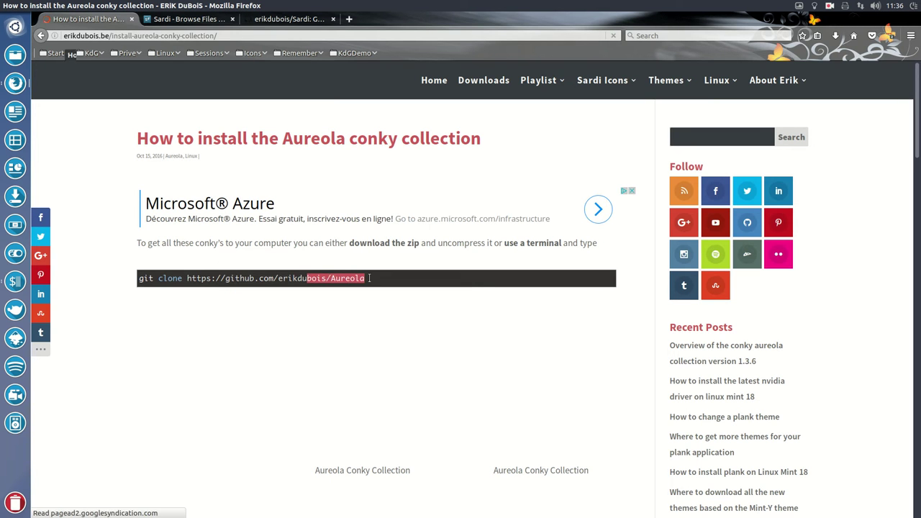
left_click(369, 280)
left_click_drag(366, 279, 138, 283)
right_click(160, 278)
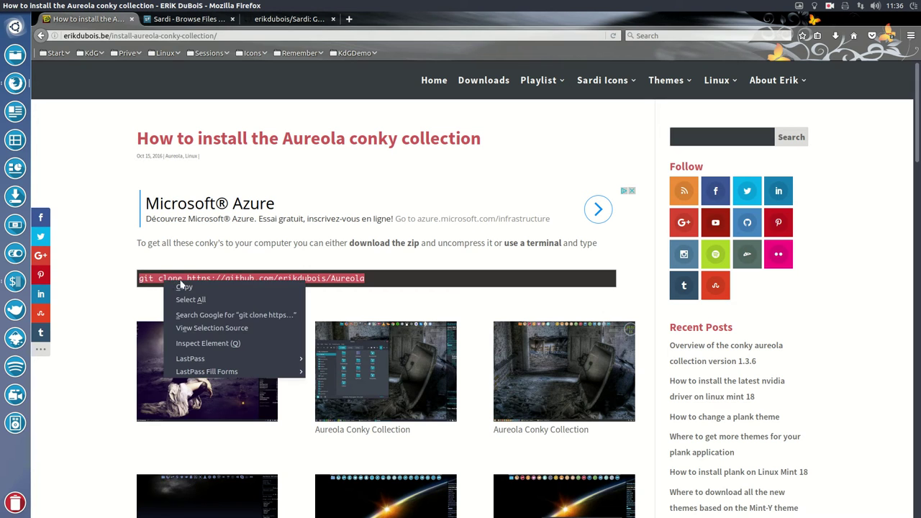
left_click(277, 285)
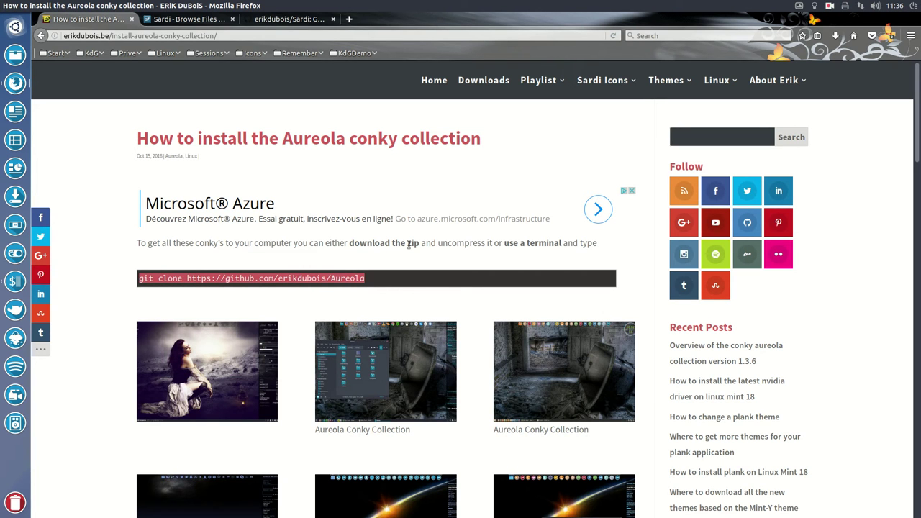
Read through the article's instructions for running get-aureola-from-github-to-local-drive.sh and what the script takes care of
scroll(138, 268, "down", 10)
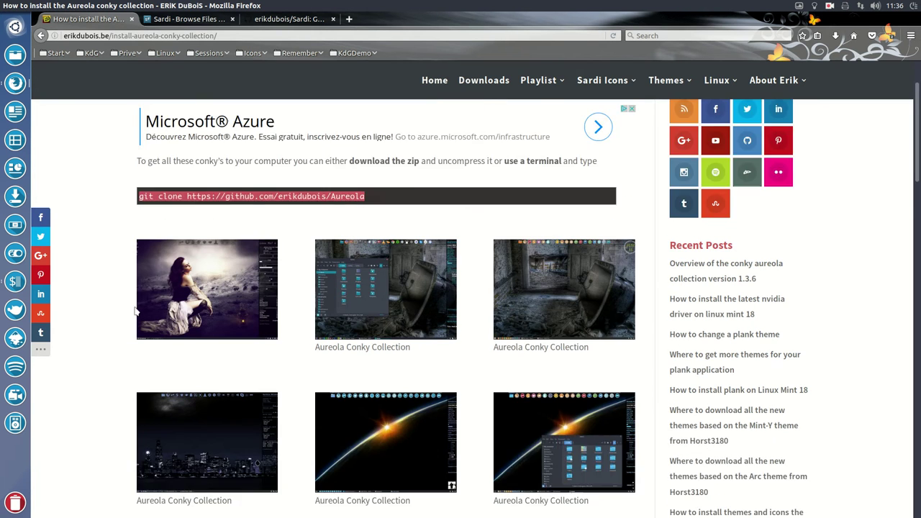
scroll(135, 311, "down", 1)
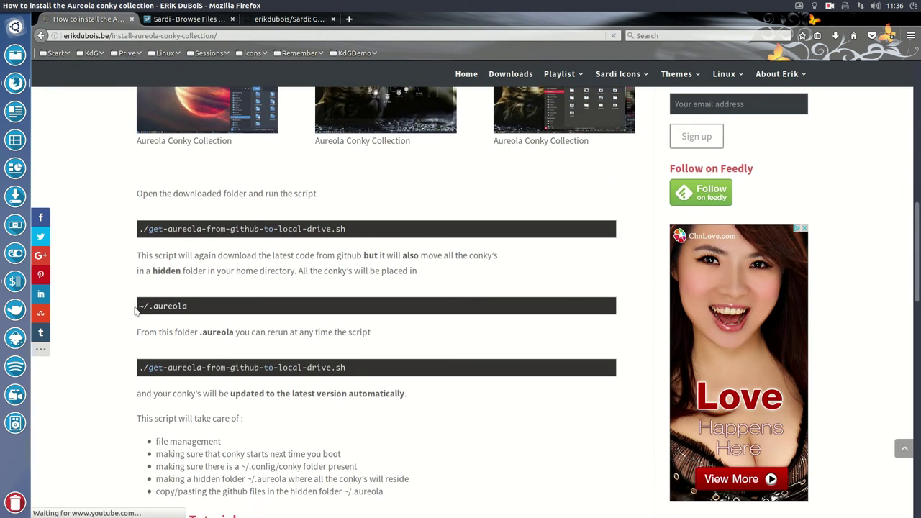
scroll(135, 311, "down", 4)
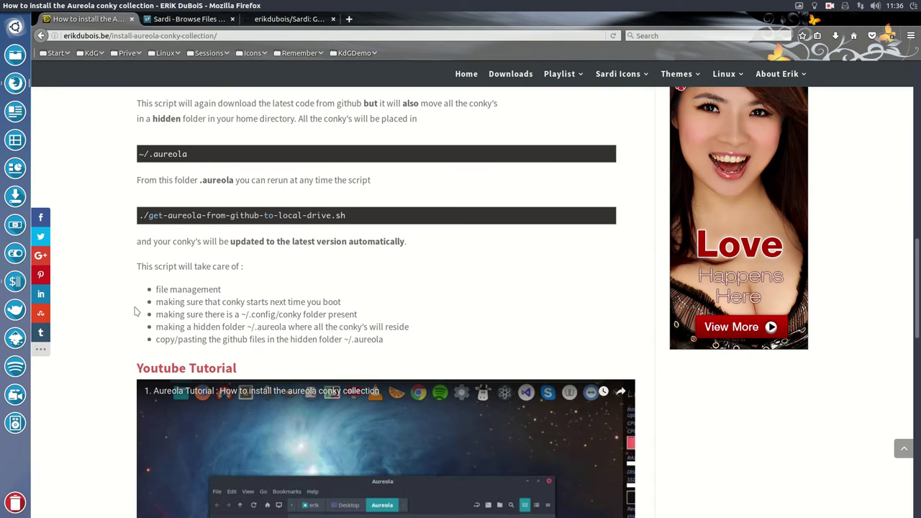
scroll(496, 230, "up", 3)
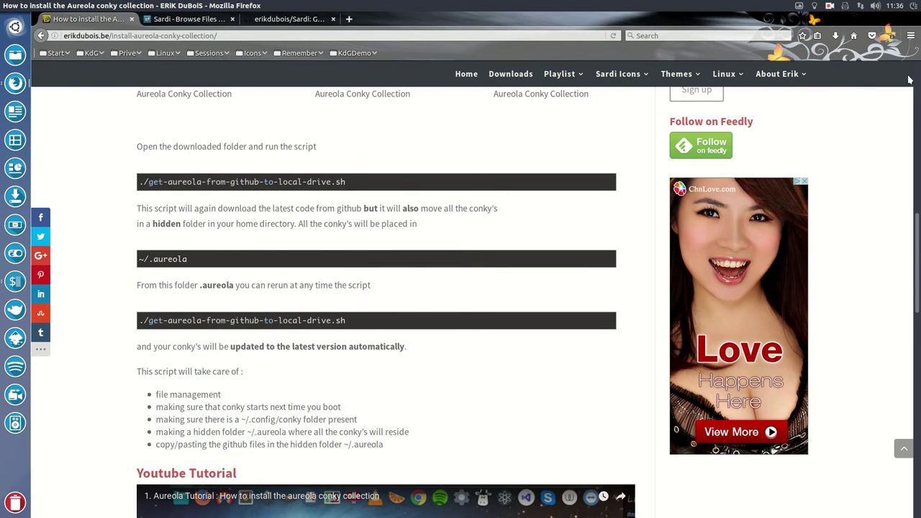
Open Firefox's Add-ons Manager and show the recommended add-ons under Get Add-ons
left_click(910, 36)
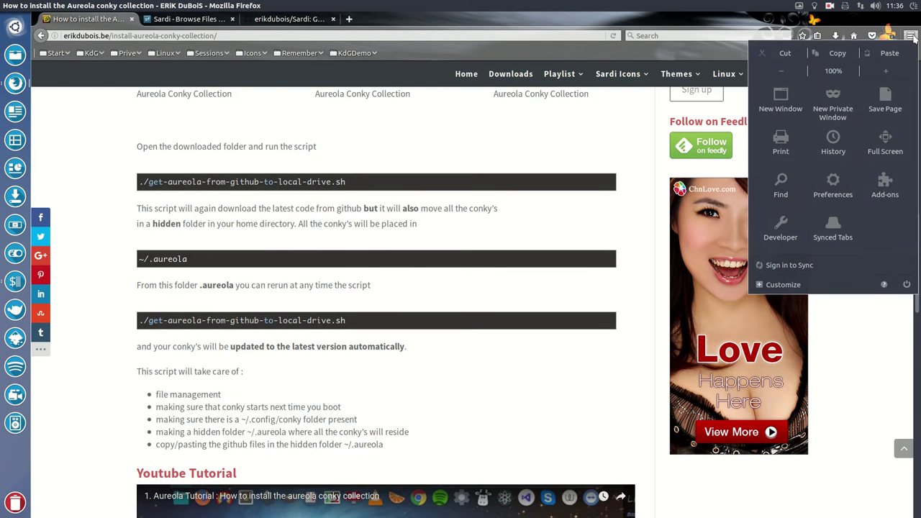
left_click(884, 188)
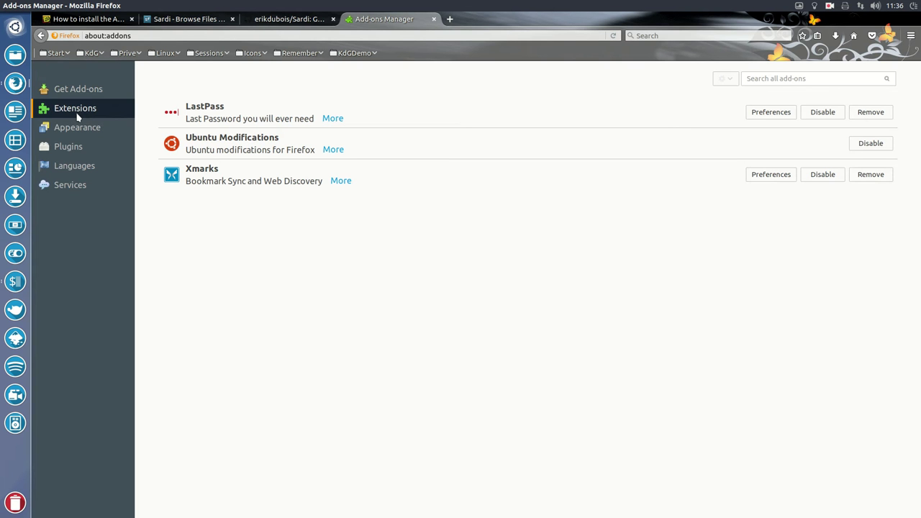
left_click(92, 91)
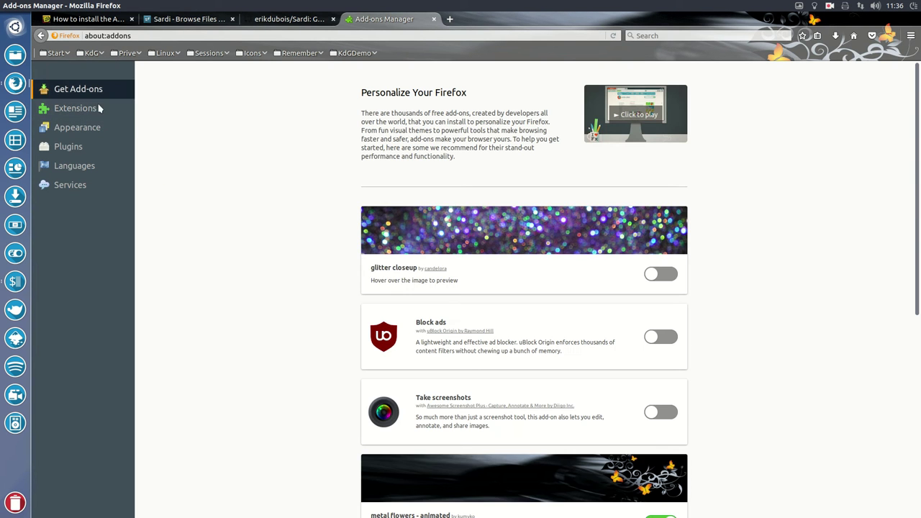
left_click(830, 6)
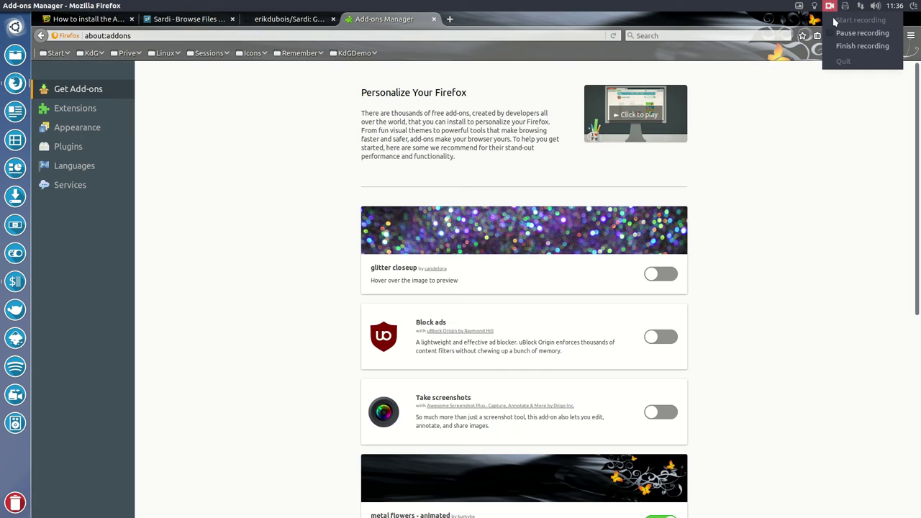
left_click(851, 33)
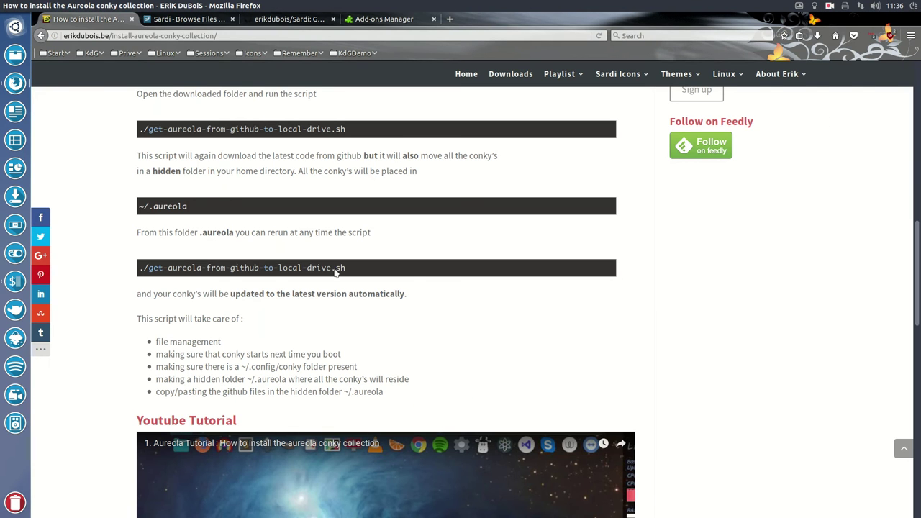
scroll(142, 306, "up", 5)
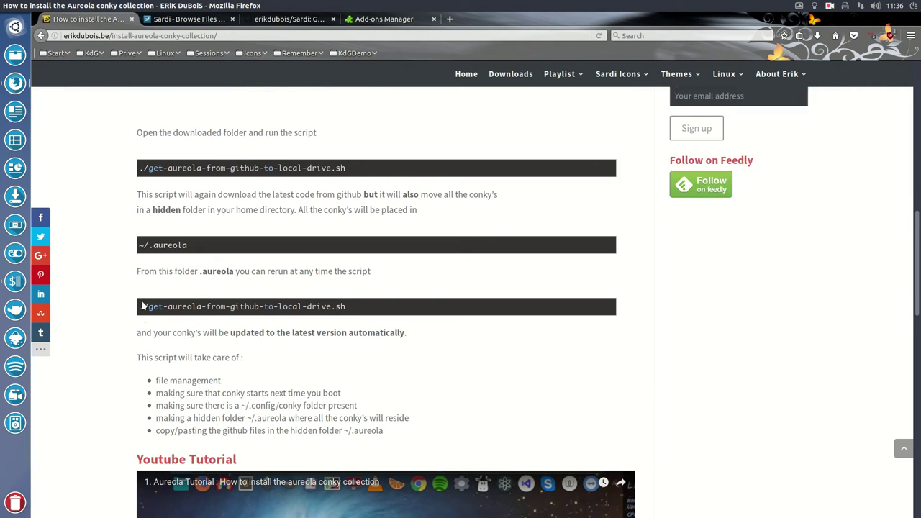
scroll(143, 306, "up", 2)
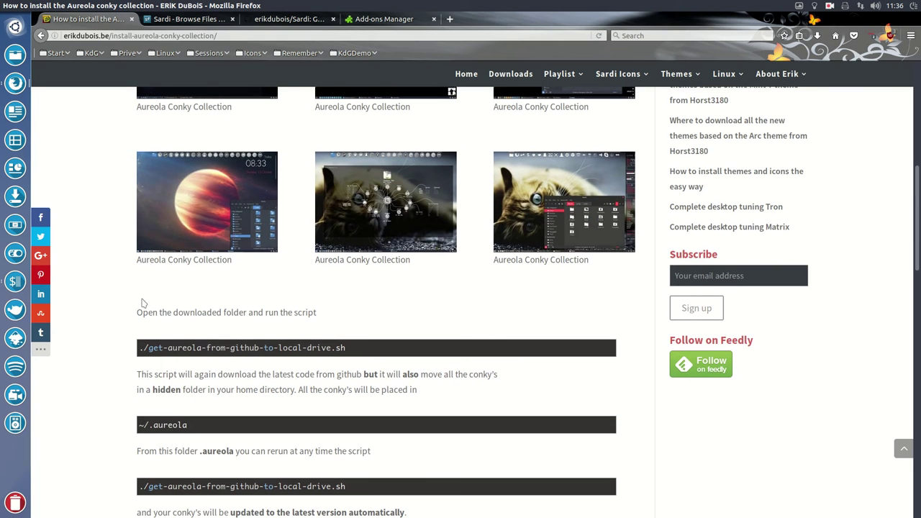
Search the GitHub profile's repositories for "aureola" and open the Aureola repository
left_click(293, 22)
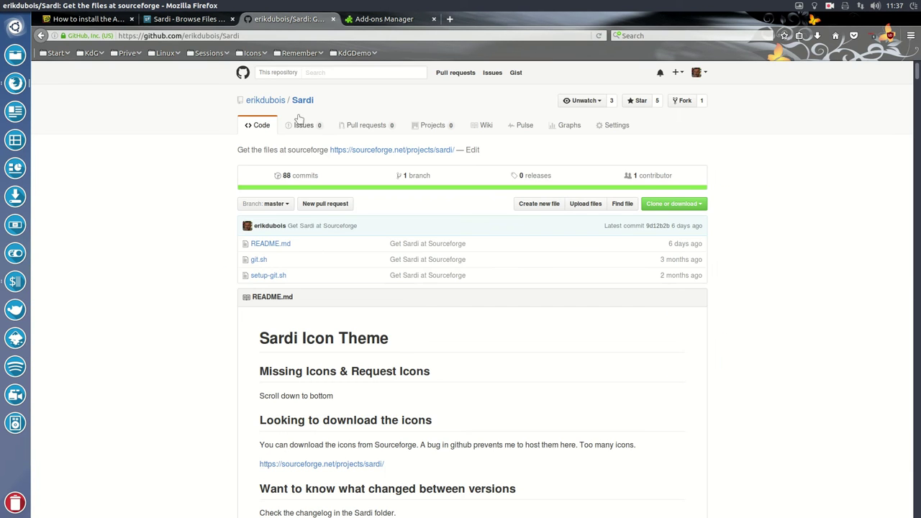
left_click(274, 101)
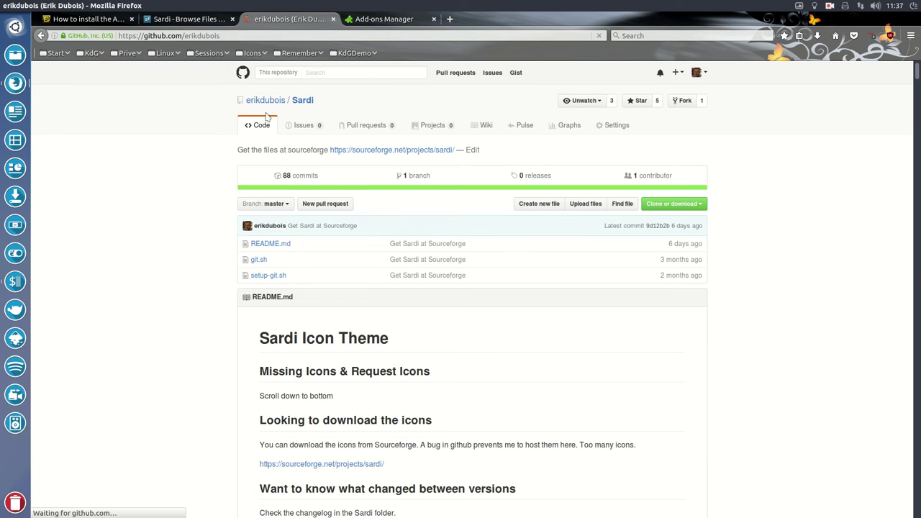
left_click(437, 111)
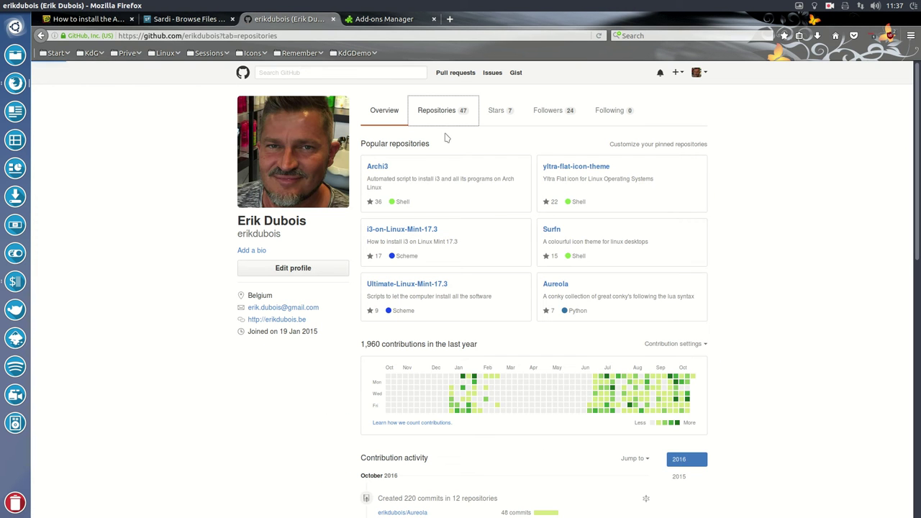
left_click(415, 140)
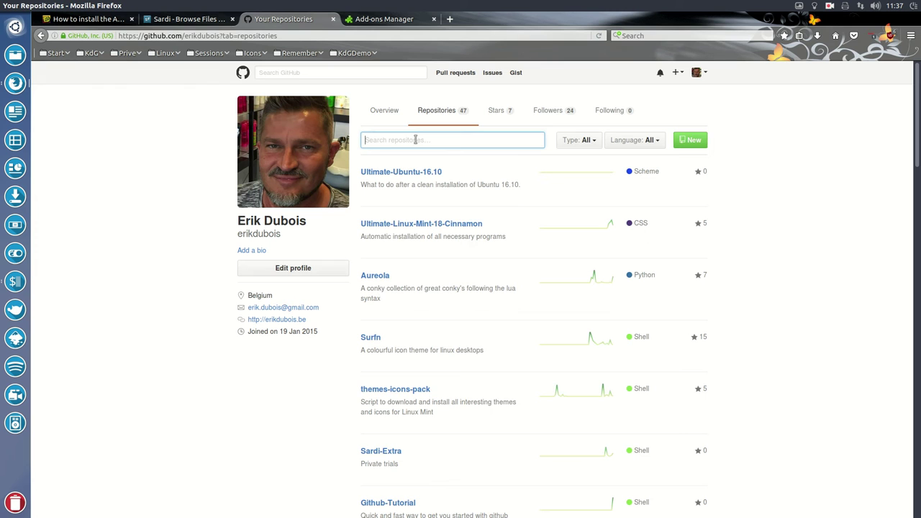
type("aureola")
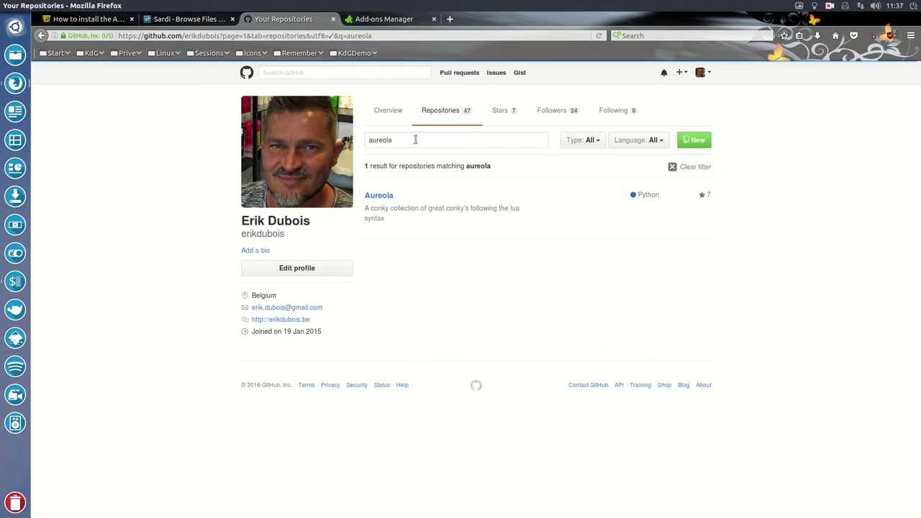
left_click(379, 196)
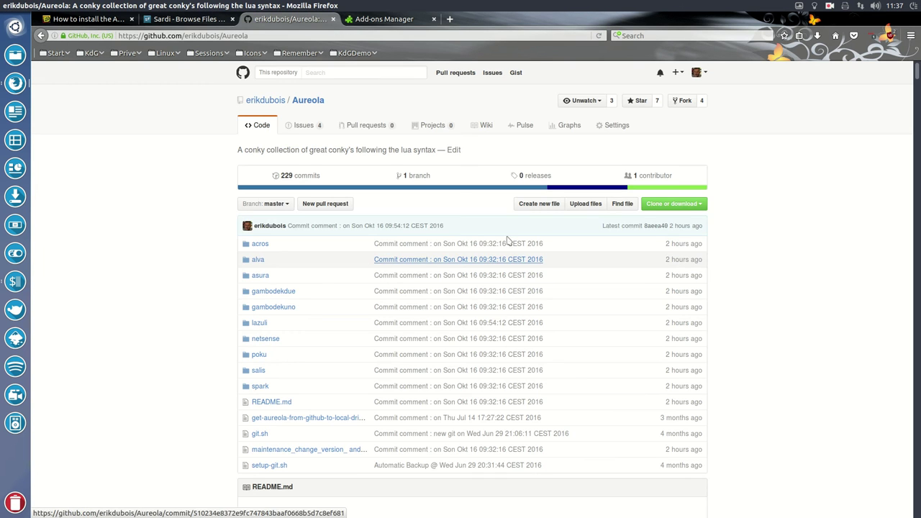
Copy the HTTPS clone URL of the Aureola repository
left_click(696, 205)
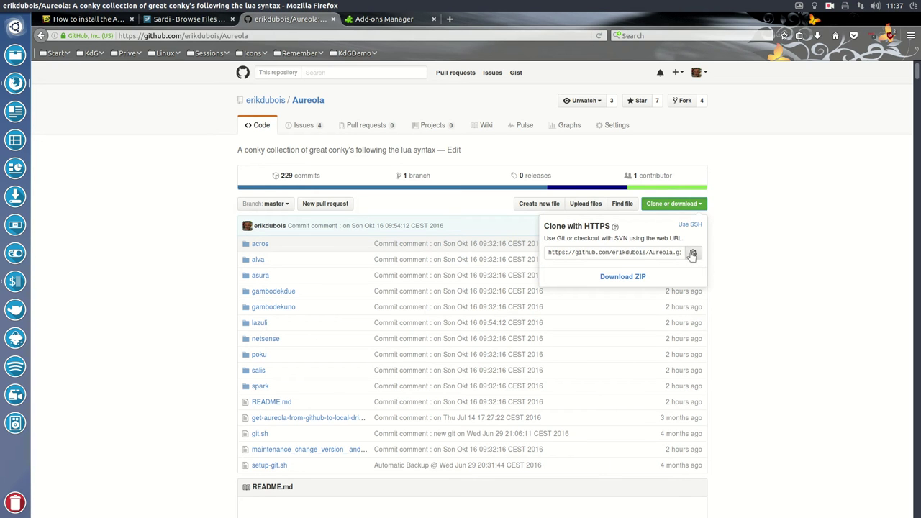
left_click(661, 252)
key("super+c")
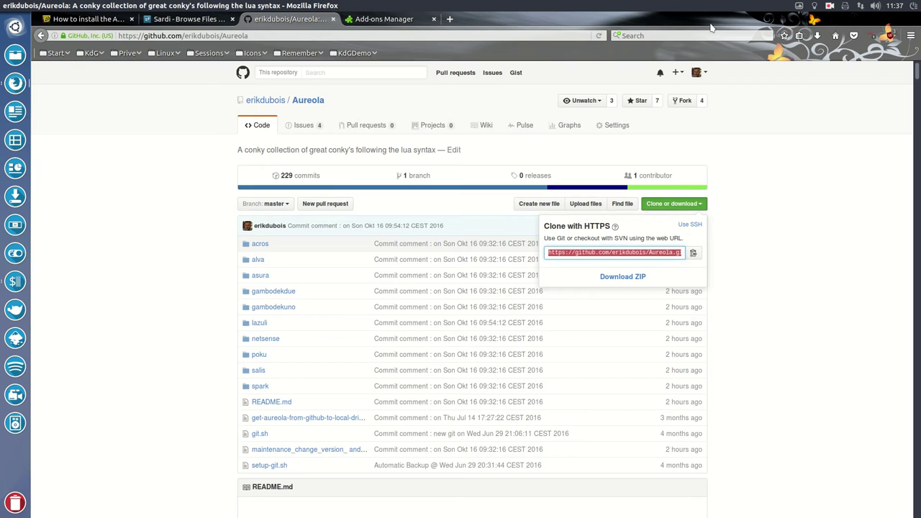
Minimize Firefox and switch to the terminal window that is already open on the desktop
left_click(15, 5)
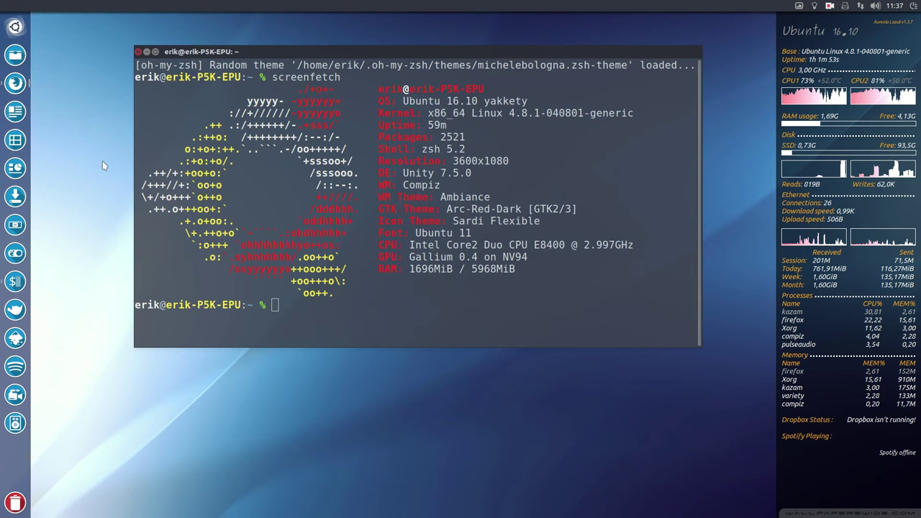
right_click(172, 407)
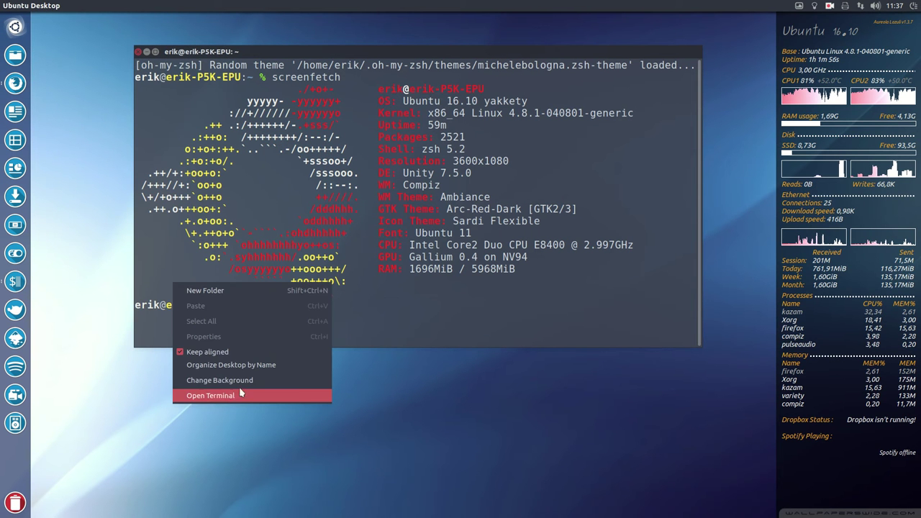
left_click(335, 312)
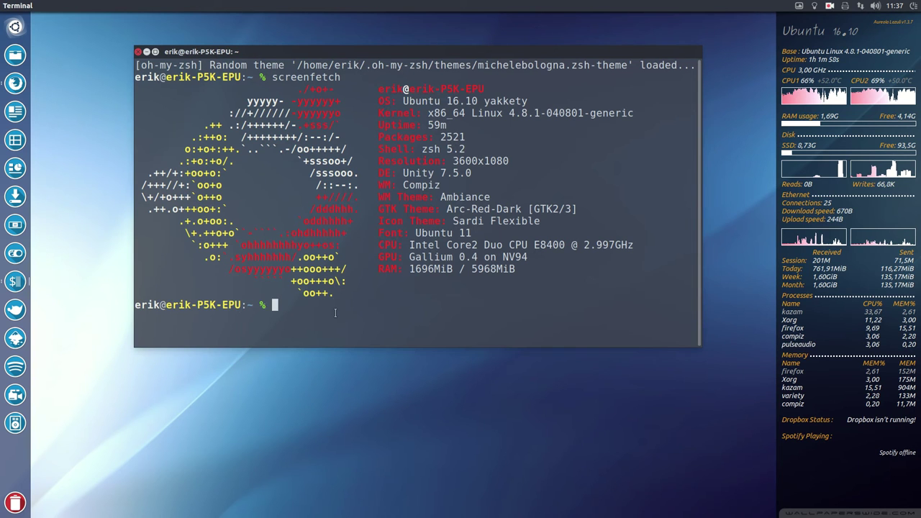
type("git conl")
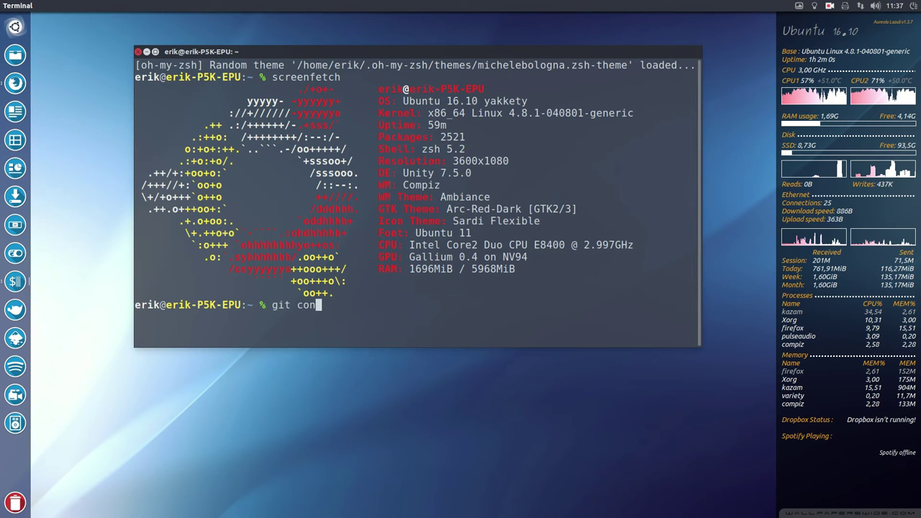
key("BackSpace")
key("BackSpace")
key("BackSpace")
key("BackSpace")
key("BackSpace")
key("BackSpace")
key("BackSpace")
key("BackSpace")
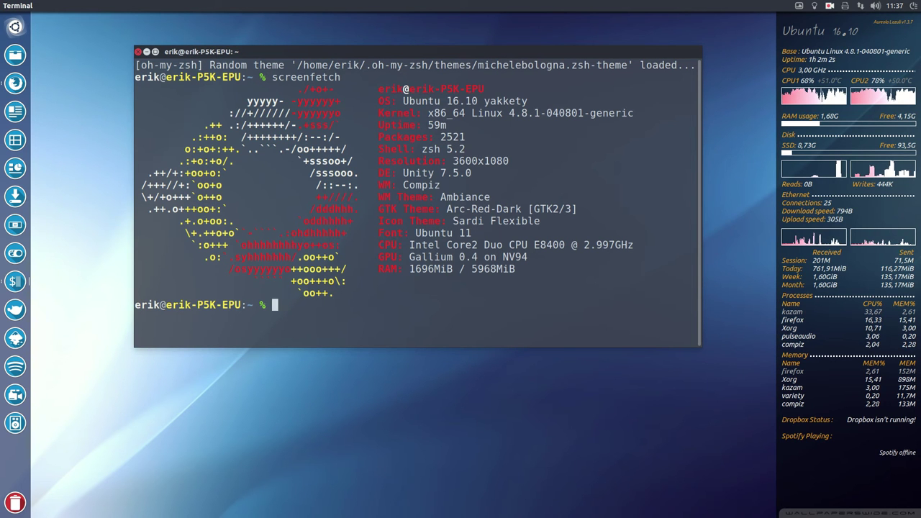
Run git clone with the copied Aureola repository URL in the home directory
type("git clone")
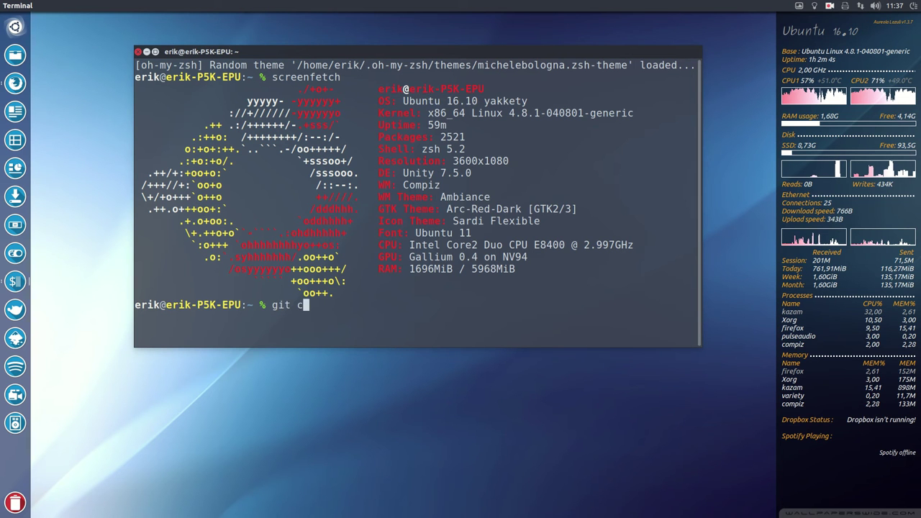
right_click(346, 309)
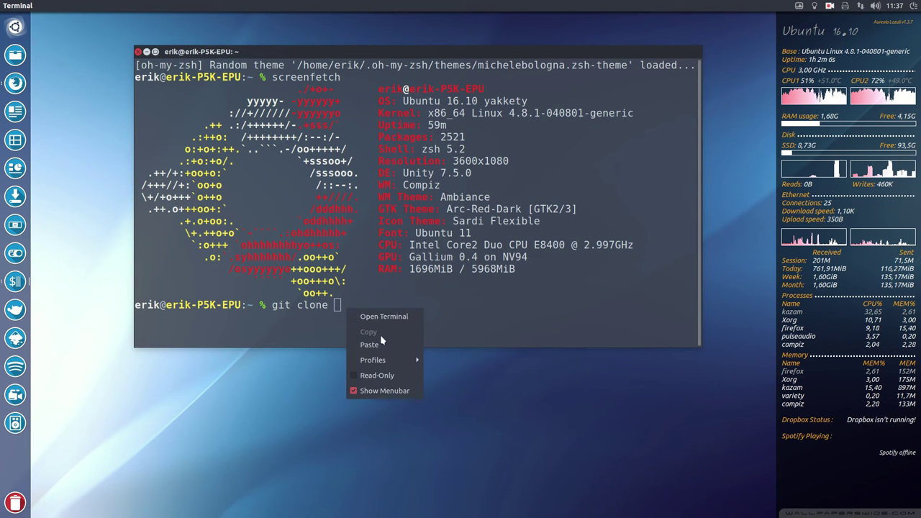
left_click(369, 345)
key("Return")
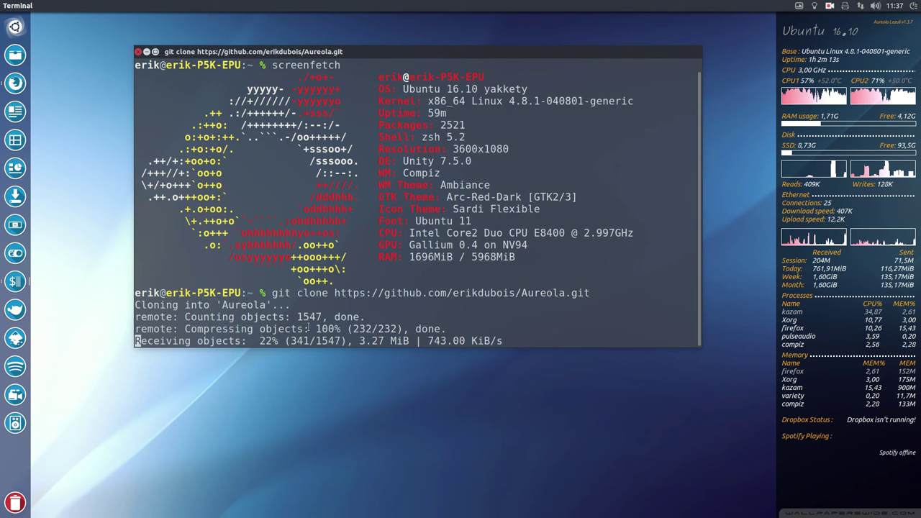
Interrupt and rerun the same git clone command twice, let the last run finish, and close the terminal
key("ctrl+c")
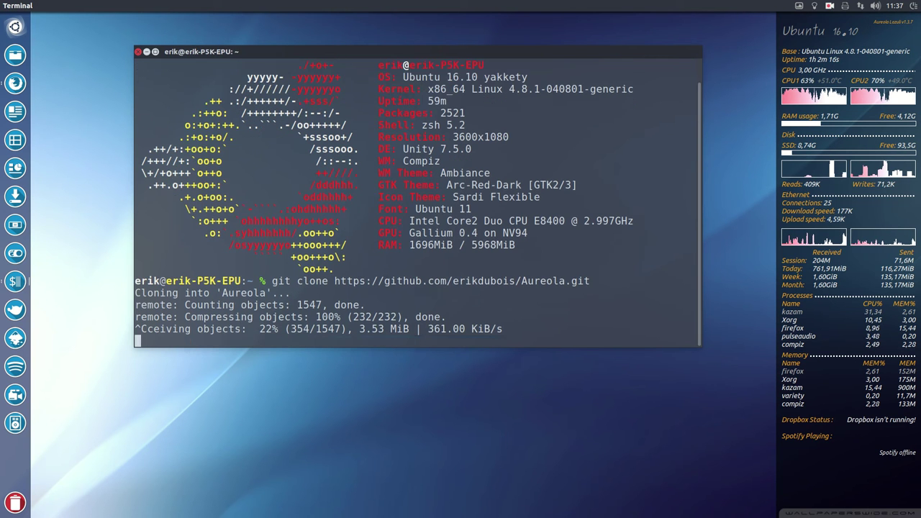
key("Up")
key("Return")
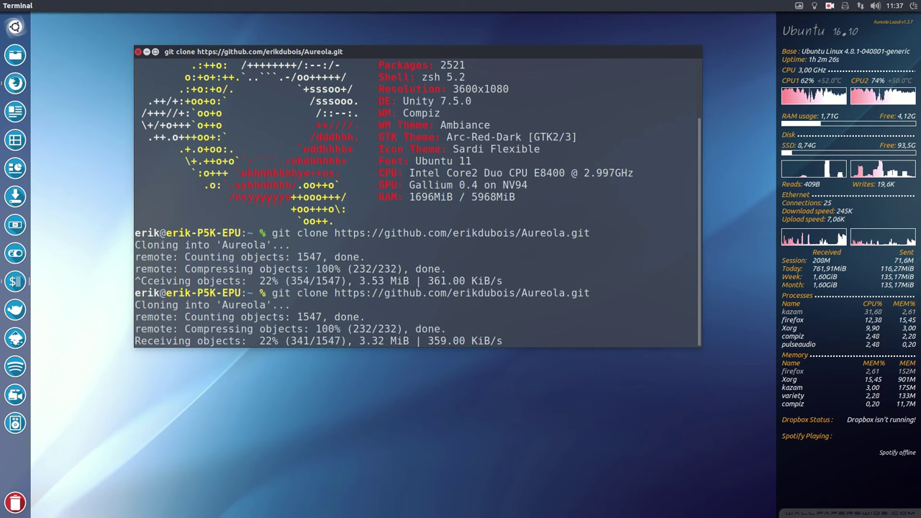
key("ctrl+c")
key("Up")
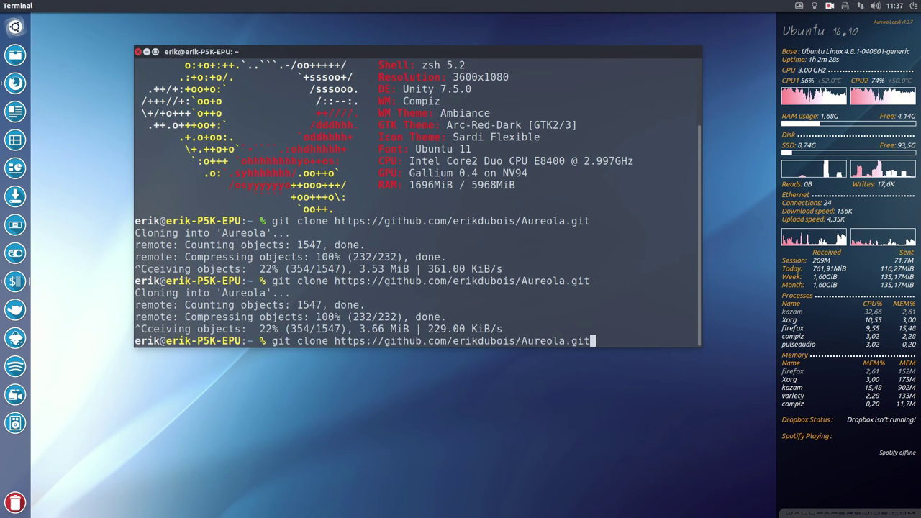
key("Return")
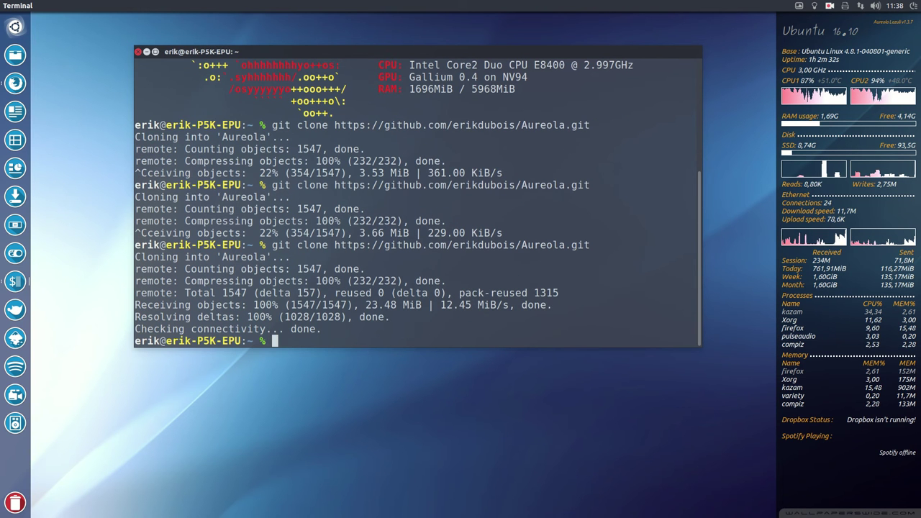
left_click(137, 52)
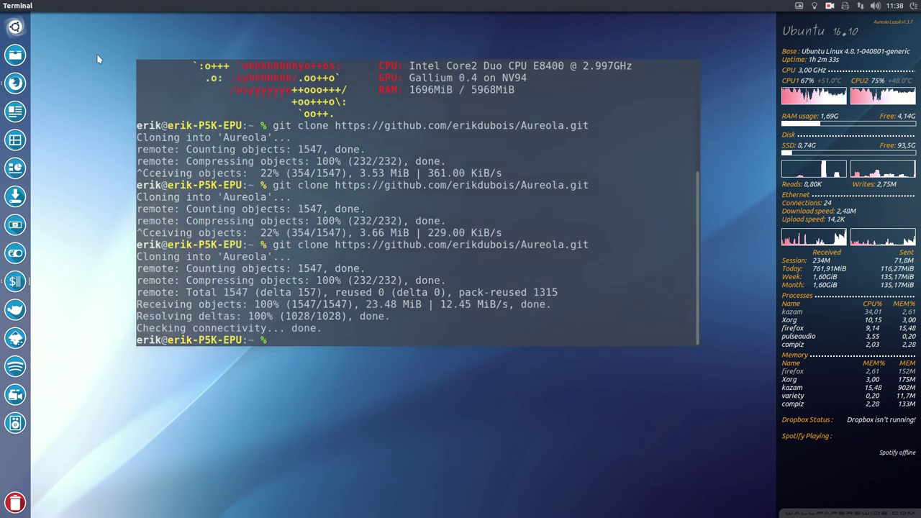
Move the cloned Aureola folder from Home into the Desktop folder and close the file manager
left_click(20, 56)
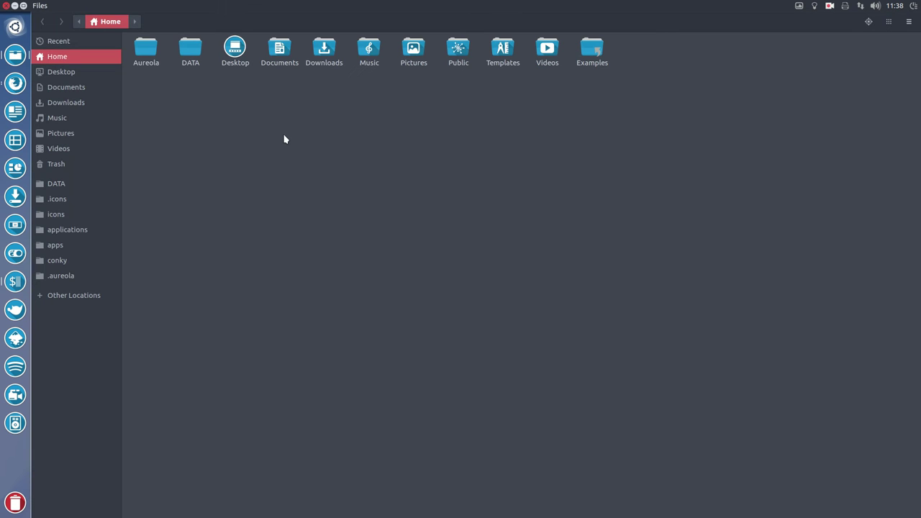
left_click_drag(151, 51, 240, 60)
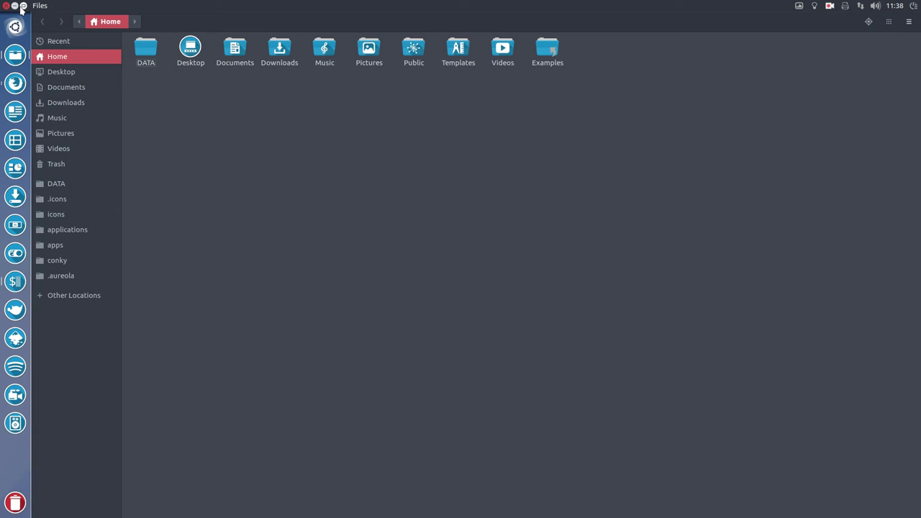
left_click(7, 6)
Open the Aureola folder on the desktop and start a terminal in that folder
left_click(63, 31)
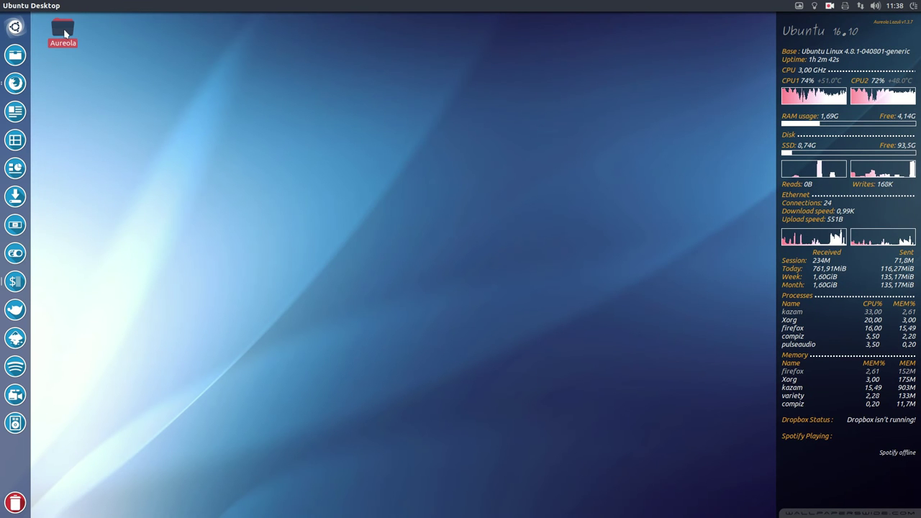
double_click(65, 33)
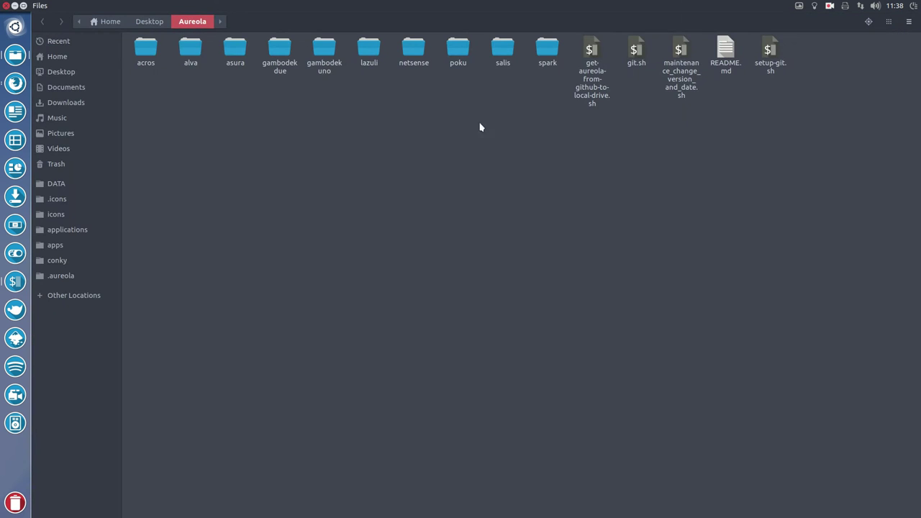
right_click(435, 108)
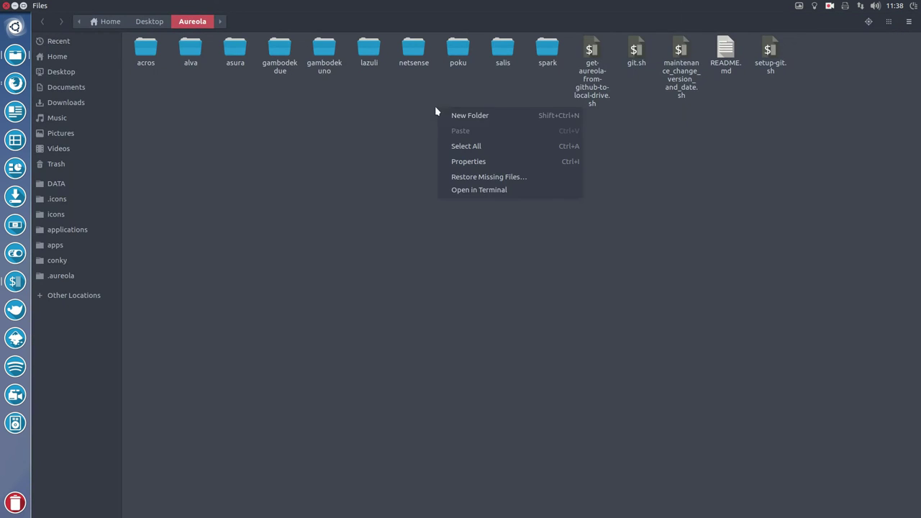
left_click(520, 191)
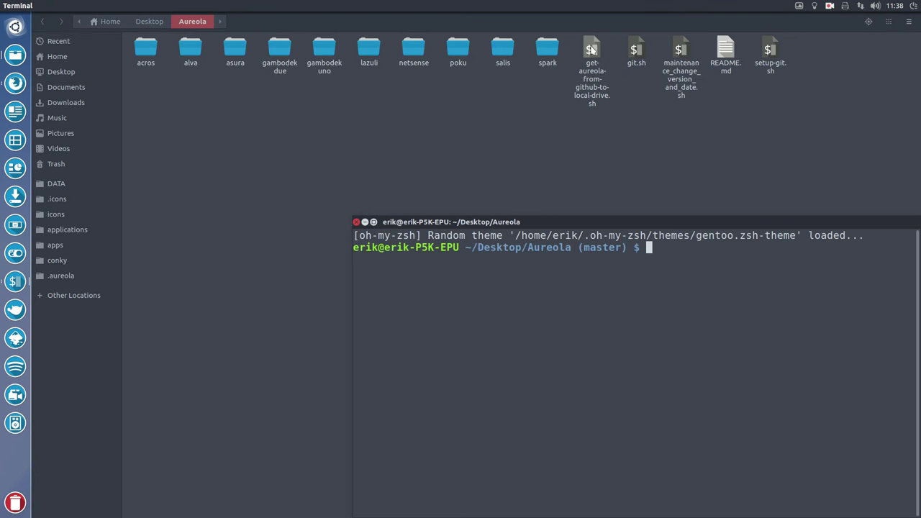
Run ./get-aureola-from-github-to-local-drive.sh in the terminal opened in the Aureola folder
left_click(591, 51)
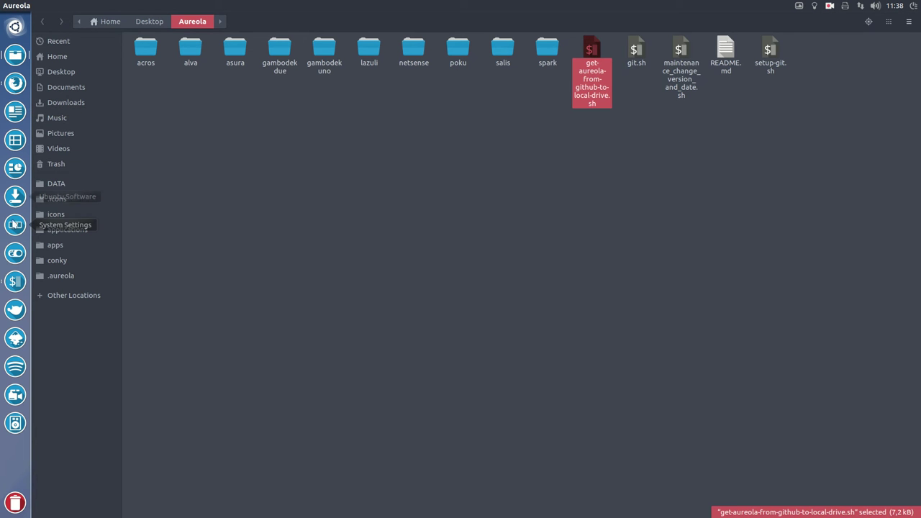
left_click(15, 281)
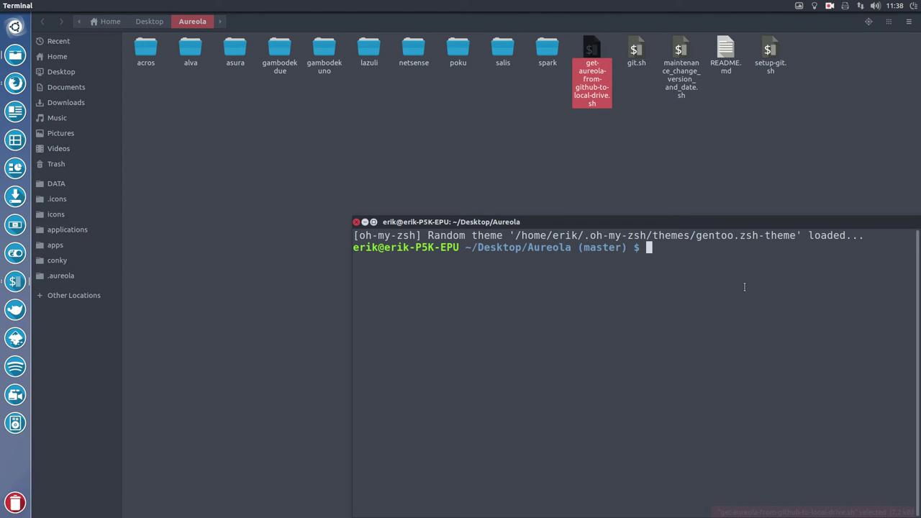
type("./ge")
key("Tab")
key("Return")
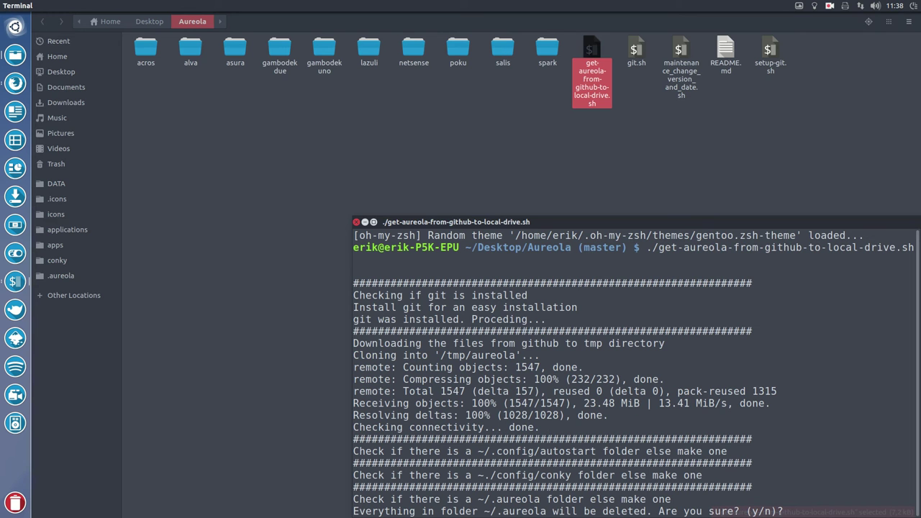
Center the terminal window and answer y to deleting everything in the ~/.aureola folder
key("ctrl+alt+KP_5")
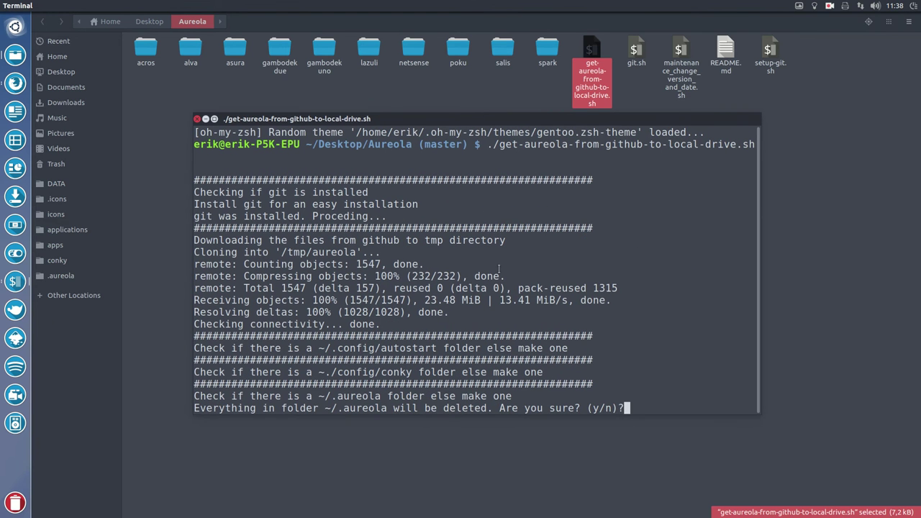
type("y")
key("Return")
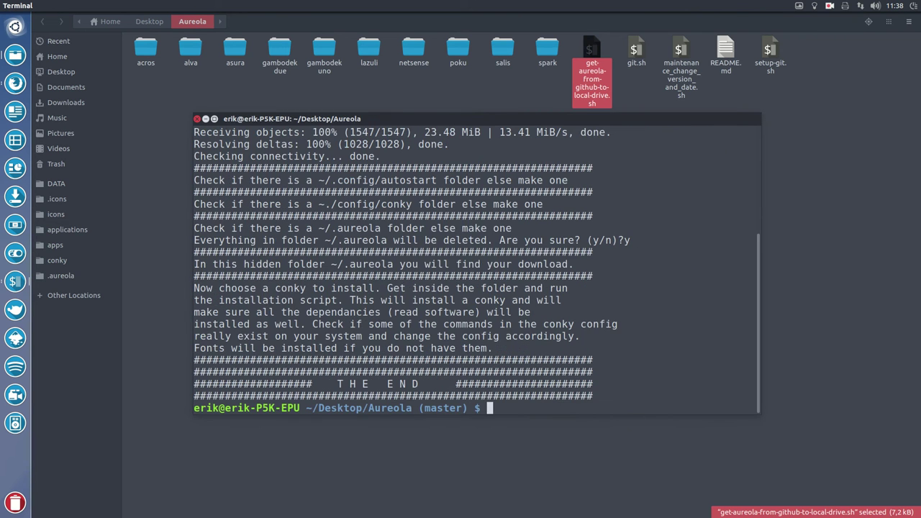
Close the terminal and delete the Aureola folder from the Desktop folder
left_click(198, 118)
left_click(148, 22)
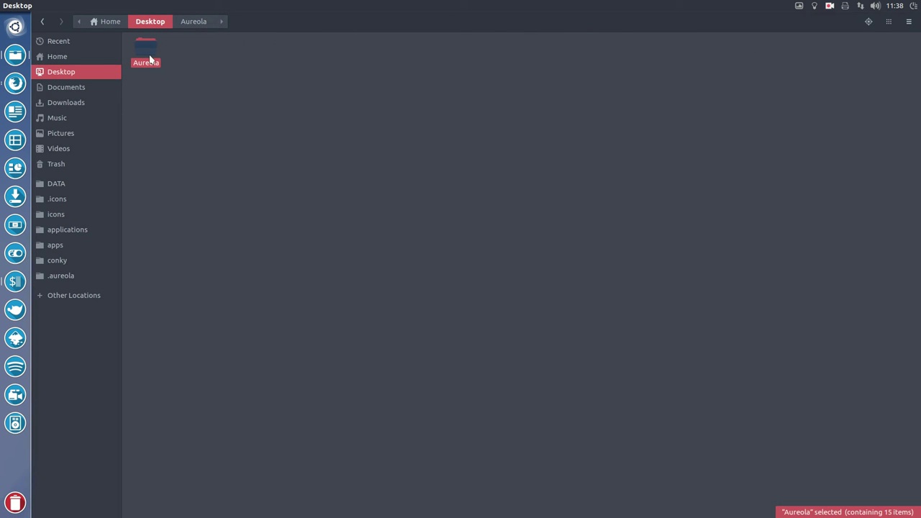
key("Delete")
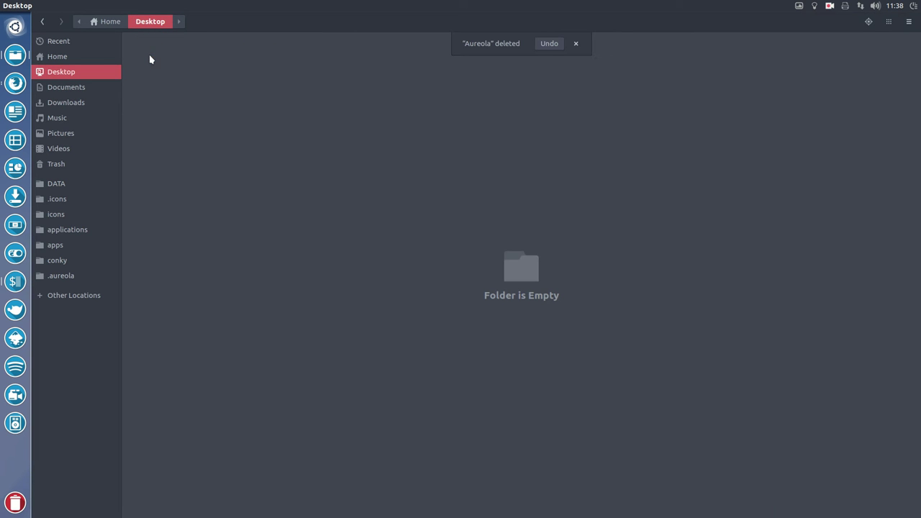
Show the hidden files in the Home folder and open the .aureola folder
left_click(75, 61)
left_click(259, 179)
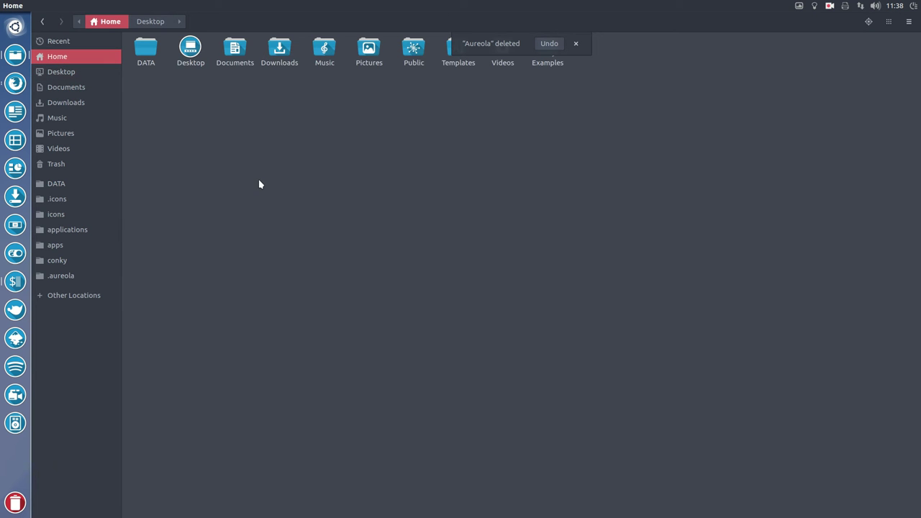
key("ctrl+h")
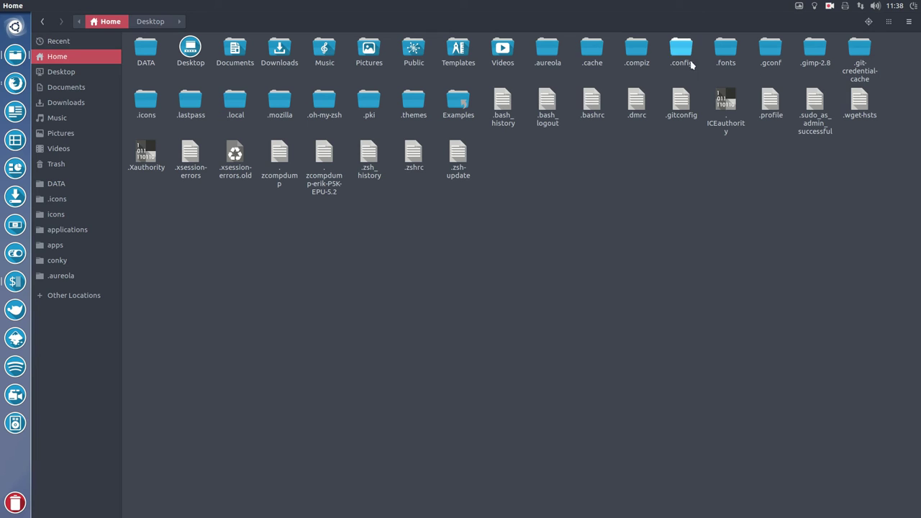
left_click(546, 49)
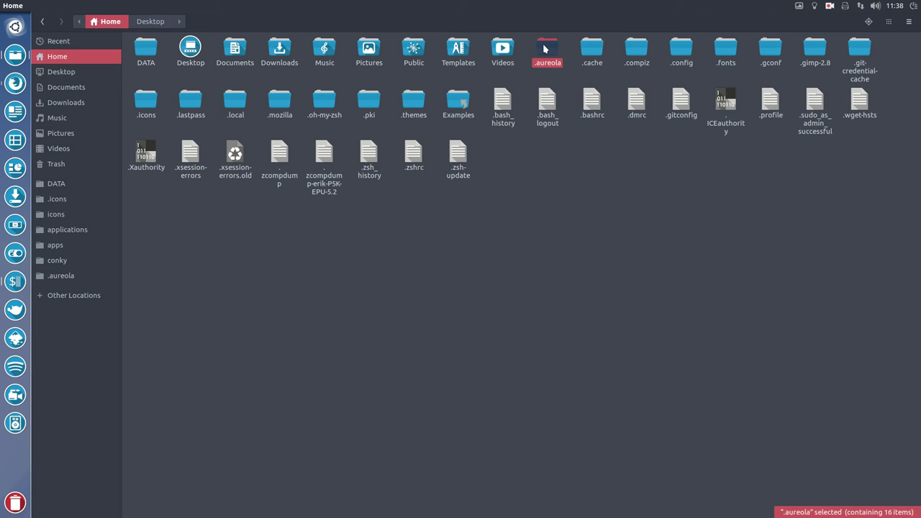
double_click(549, 48)
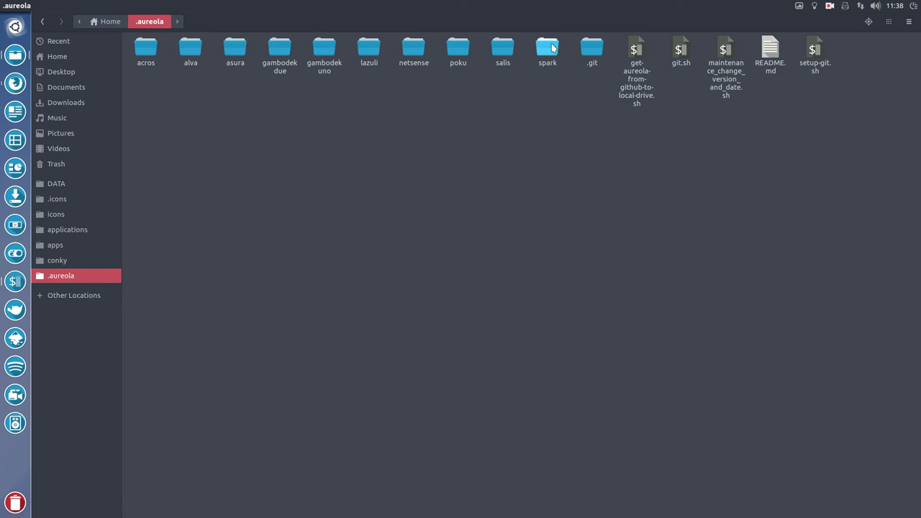
left_click(73, 262)
left_click(72, 273)
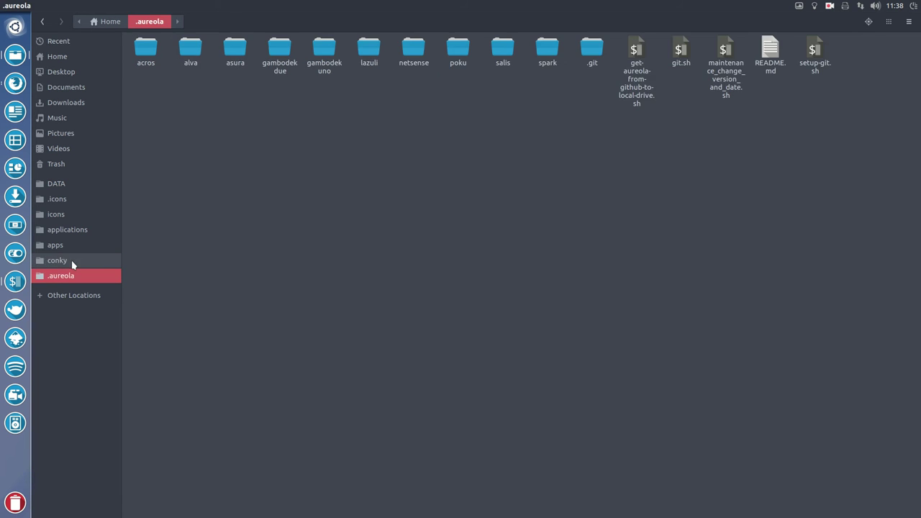
left_click(71, 260)
left_click(76, 276)
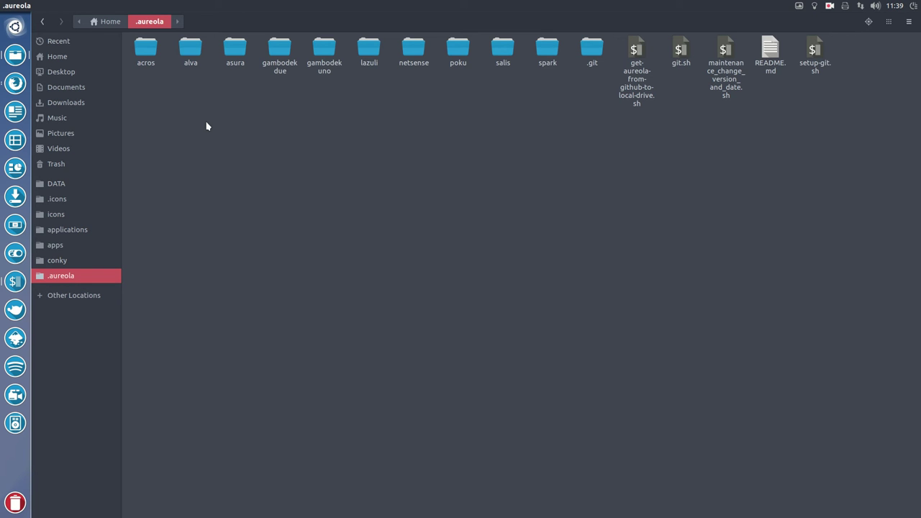
left_click_drag(302, 109, 582, 56)
left_click(563, 151)
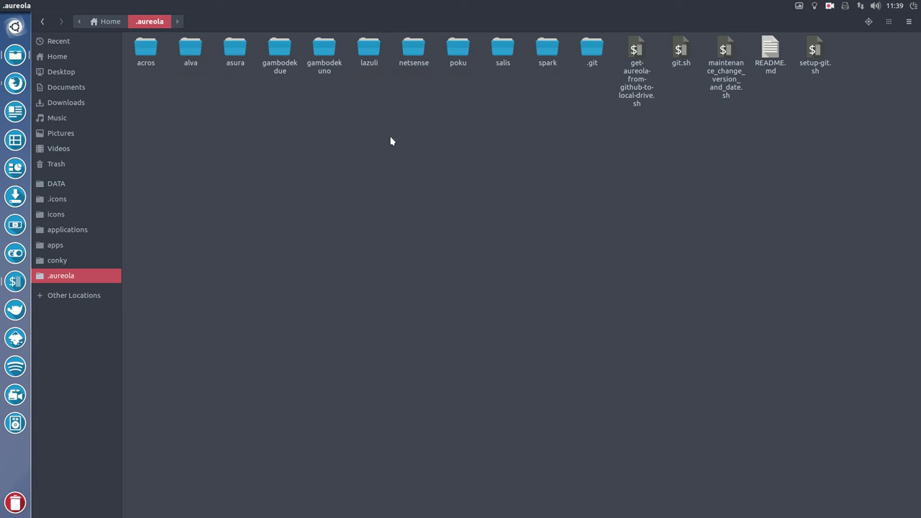
Open the acros folder and run ./install-conky.sh in a terminal started there
left_click(147, 54)
double_click(147, 55)
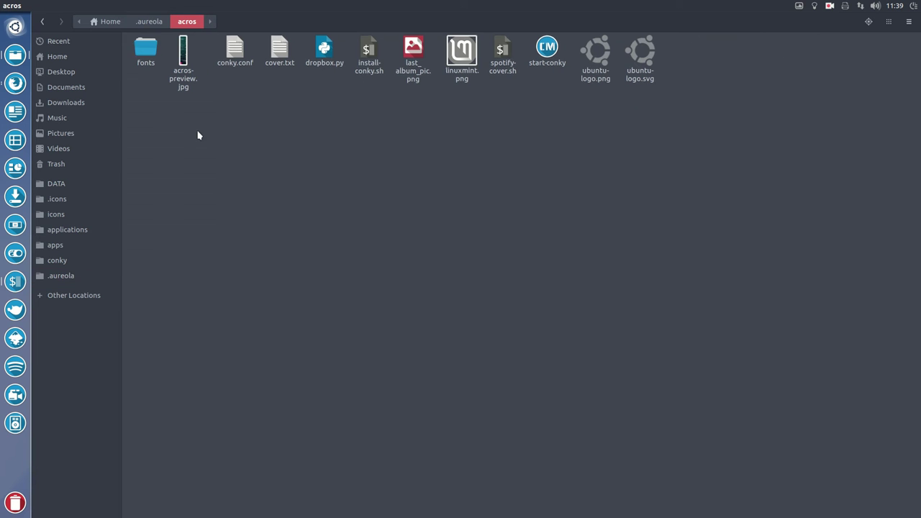
right_click(251, 136)
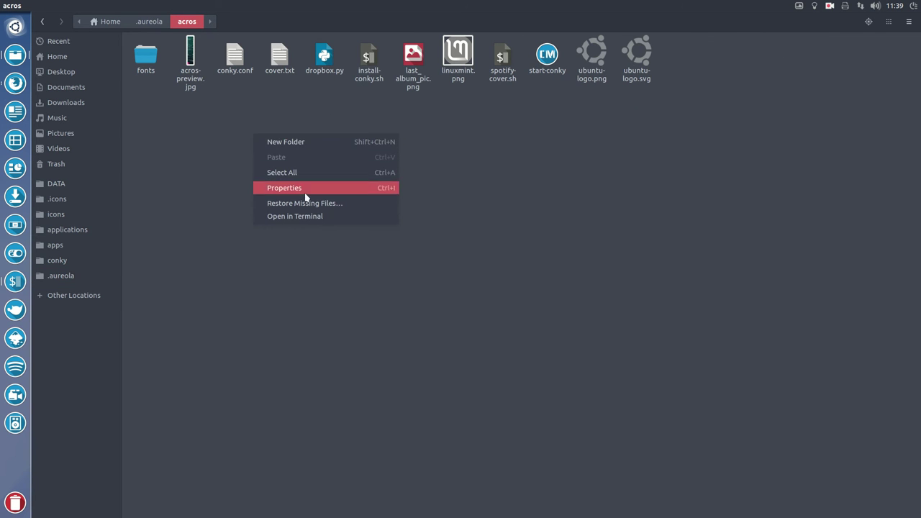
left_click(312, 216)
type(".")
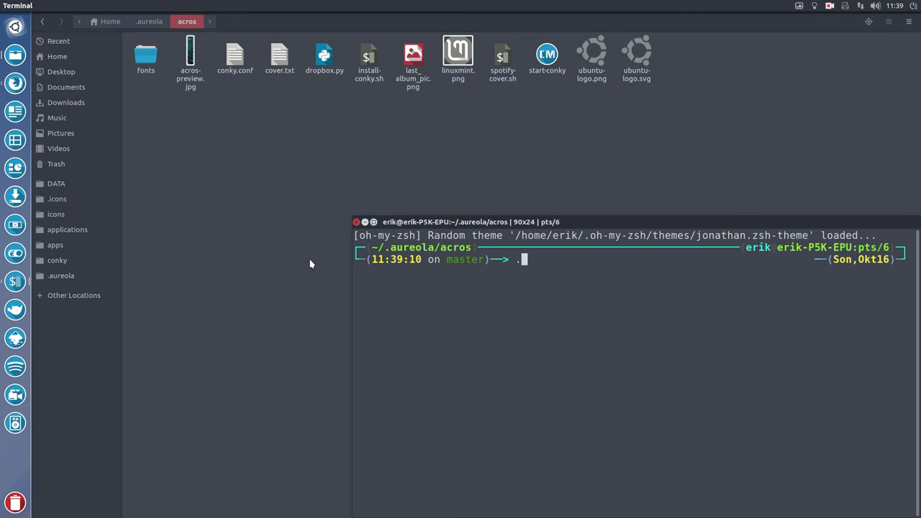
type("/ins")
key("Tab")
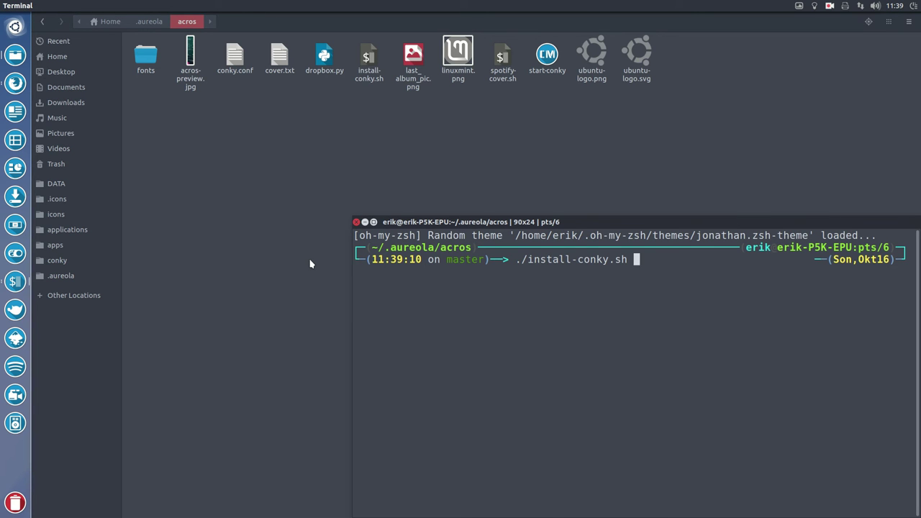
key("Return")
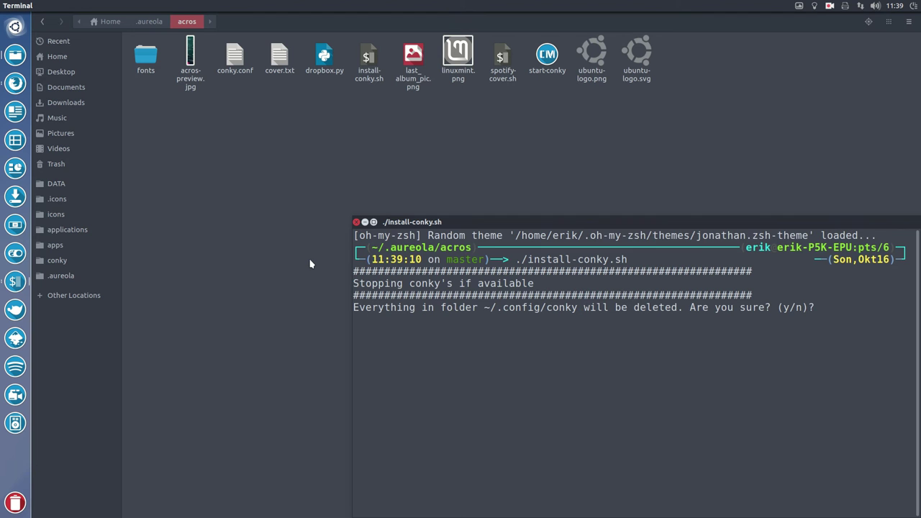
Answer y to deleting everything in ~/.config/conky, enter the sudo password for the acros installation, and close the terminal
type("y")
key("Return")
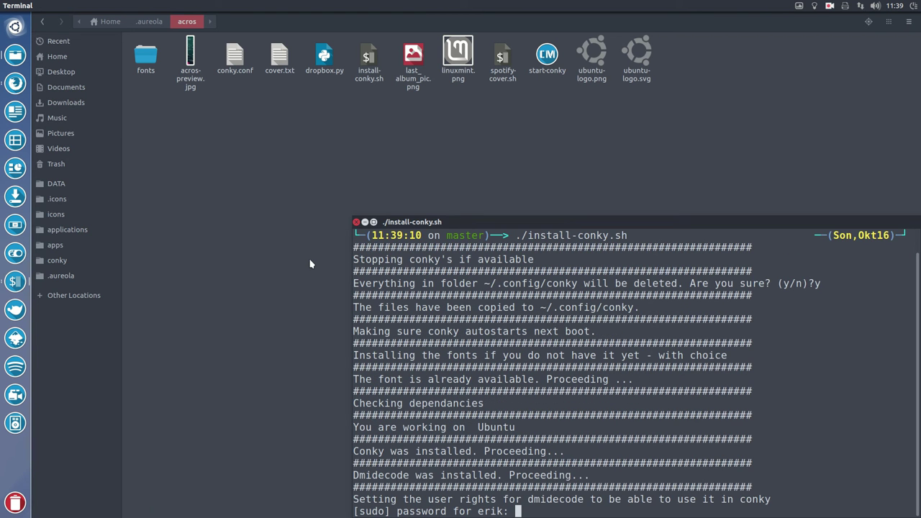
key("Return")
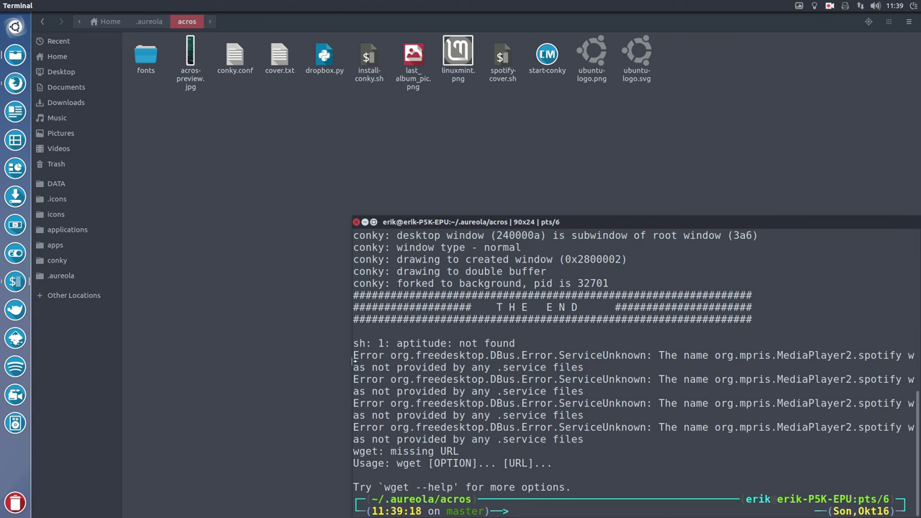
left_click(356, 224)
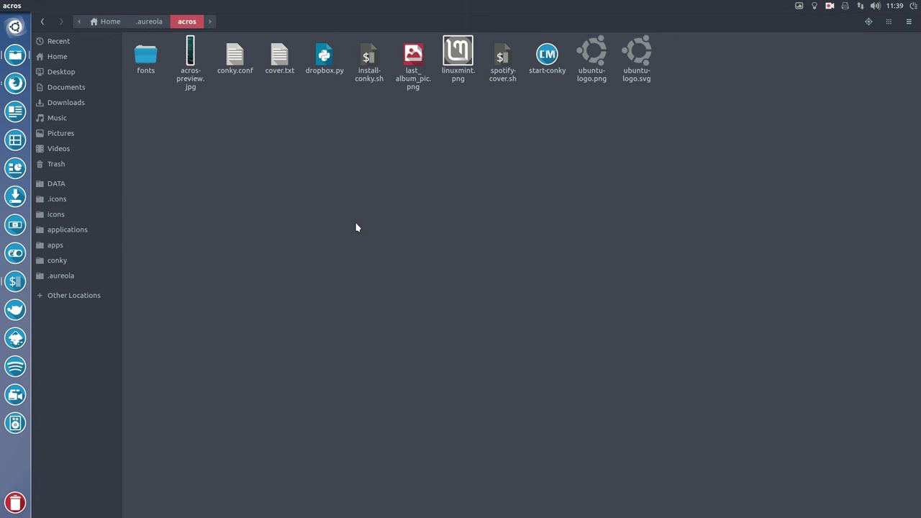
Return to the .aureola folder and restore the file manager to a smaller, taller window that leaves the desktop conky uncovered
left_click(14, 6)
left_click(149, 21)
left_click_drag(311, 9, 252, 45)
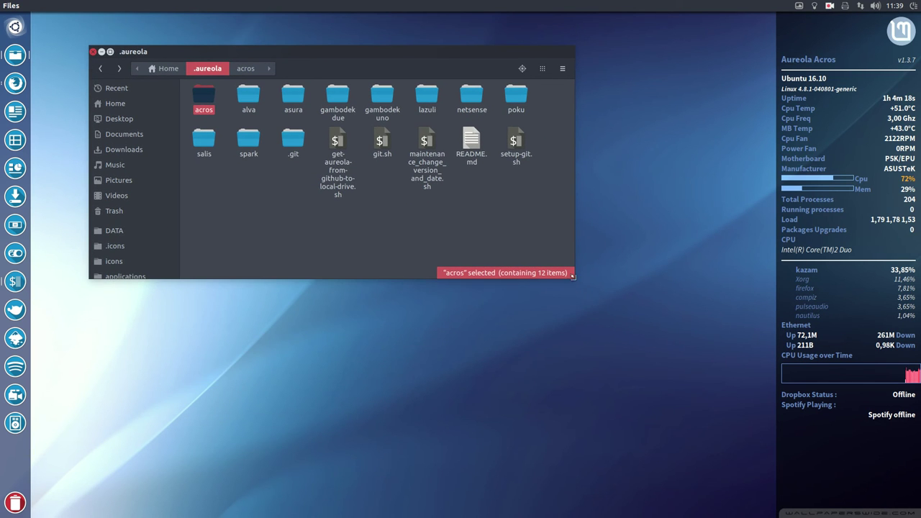
left_click_drag(572, 276, 580, 452)
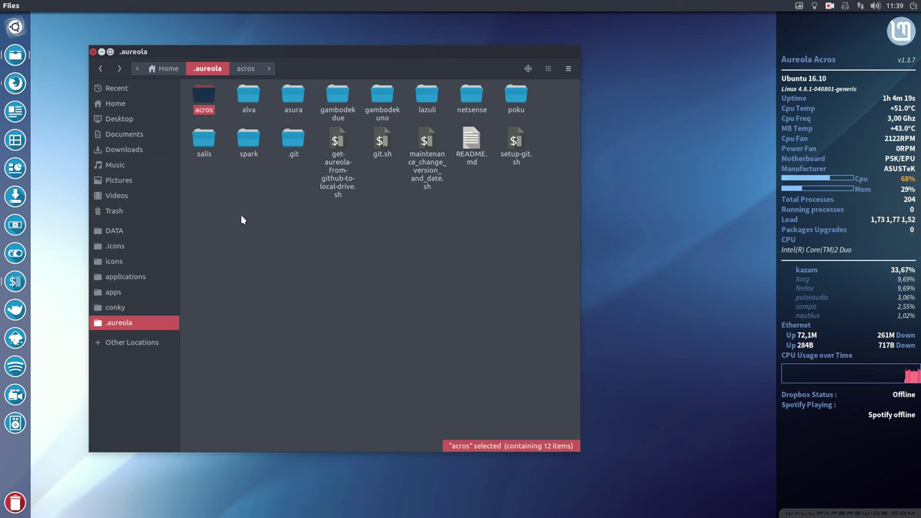
Open the alva folder and run ./install-conky.sh in a terminal started there
double_click(245, 105)
right_click(251, 179)
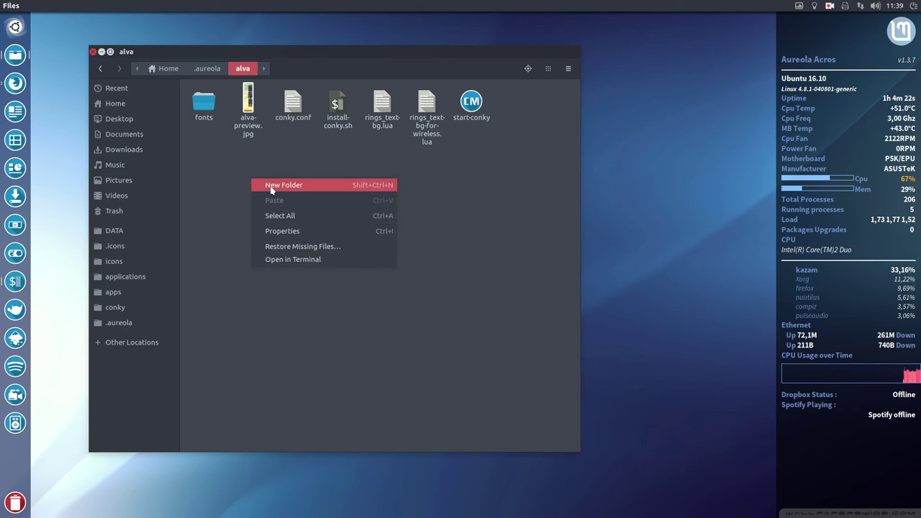
left_click(299, 259)
type("./")
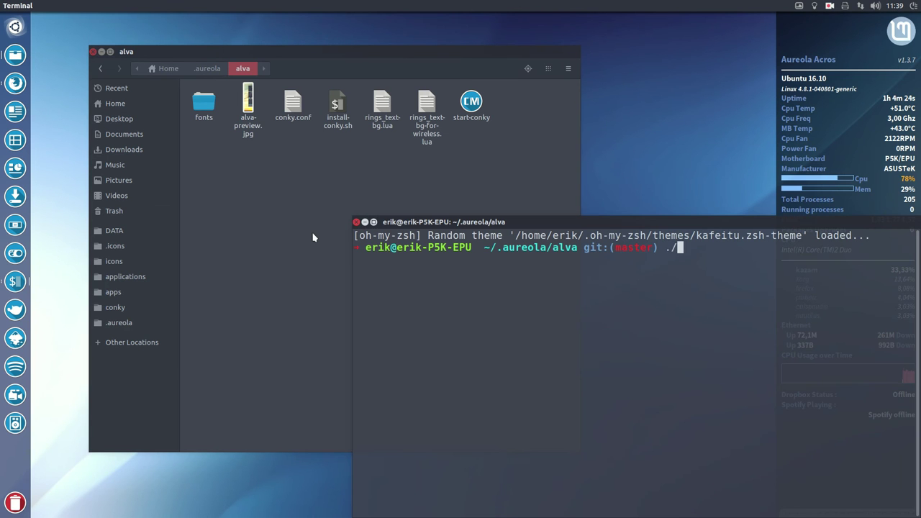
type("inst")
key("Tab")
key("Return")
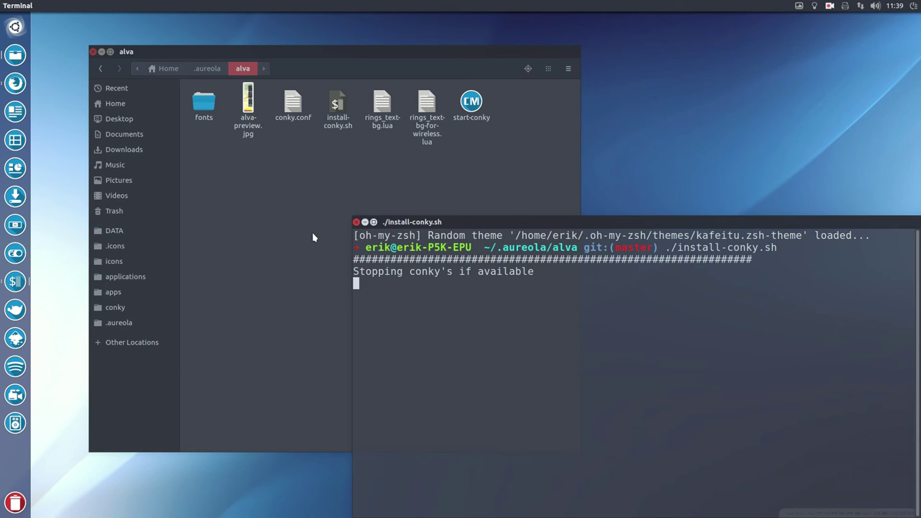
Answer y to deleting the ~/.config/conky contents for the alva installation, then uncover the new conky and close the terminal
type("y")
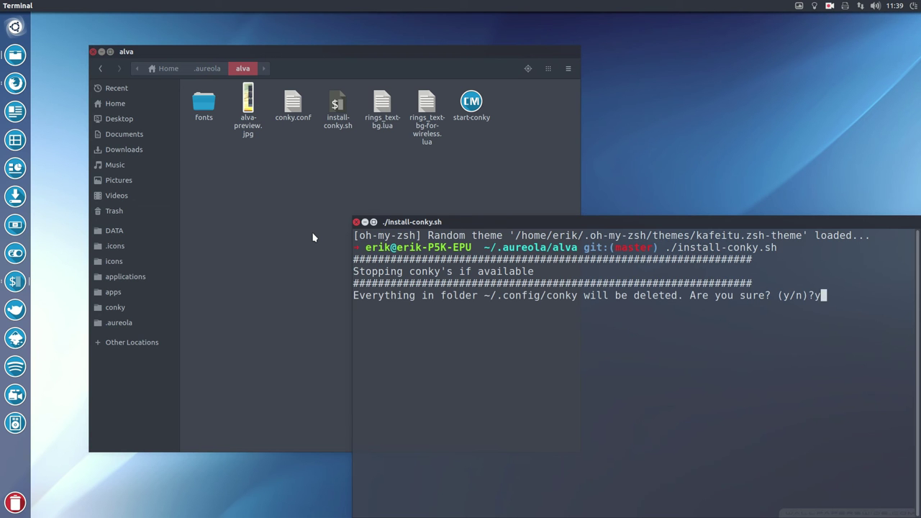
key("Return")
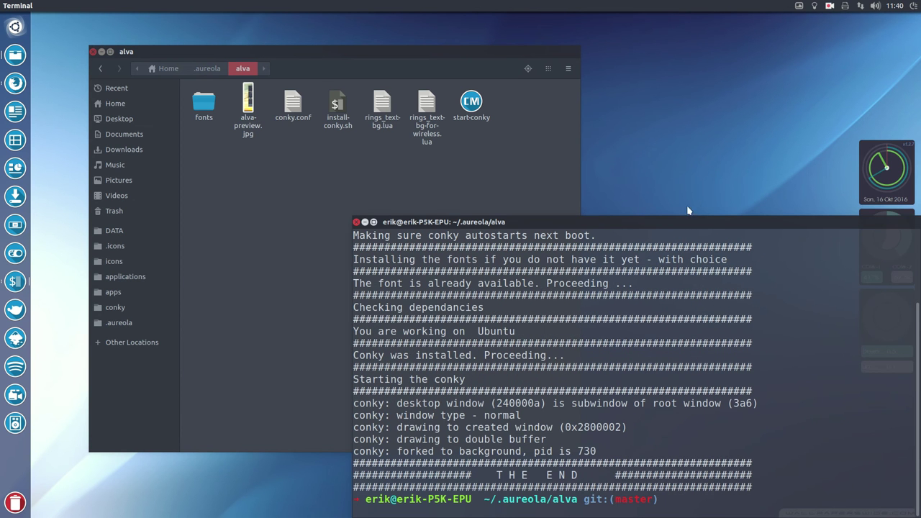
left_click_drag(699, 217, 468, 179)
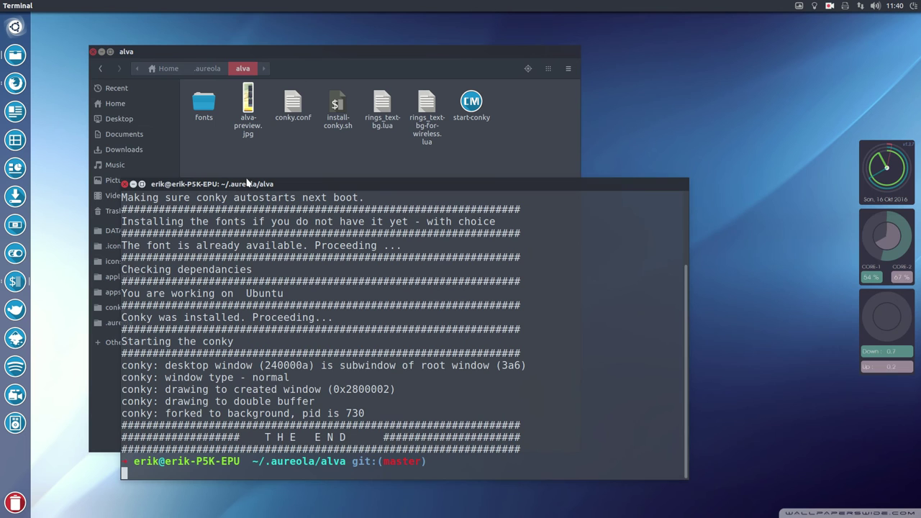
left_click(123, 181)
Go back to .aureola, open the asura folder and run ./install-conky.sh in a terminal there
left_click(208, 68)
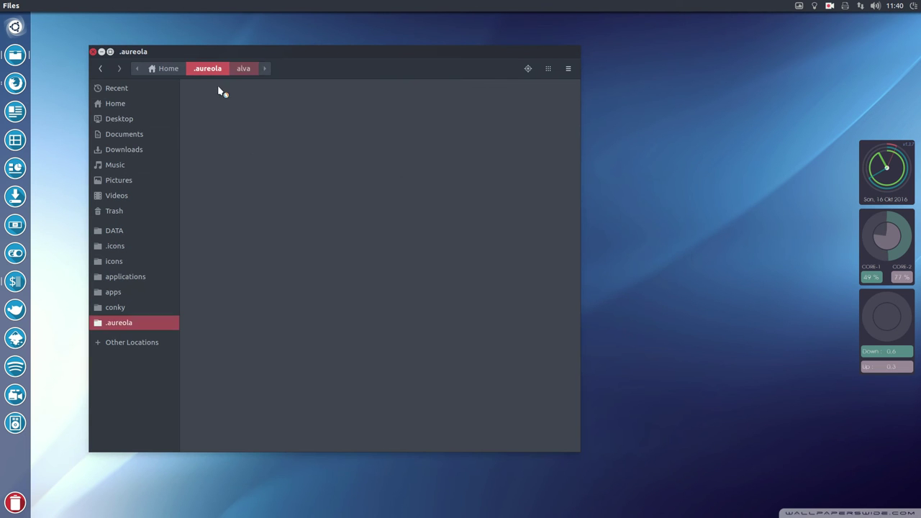
left_click(292, 101)
double_click(292, 101)
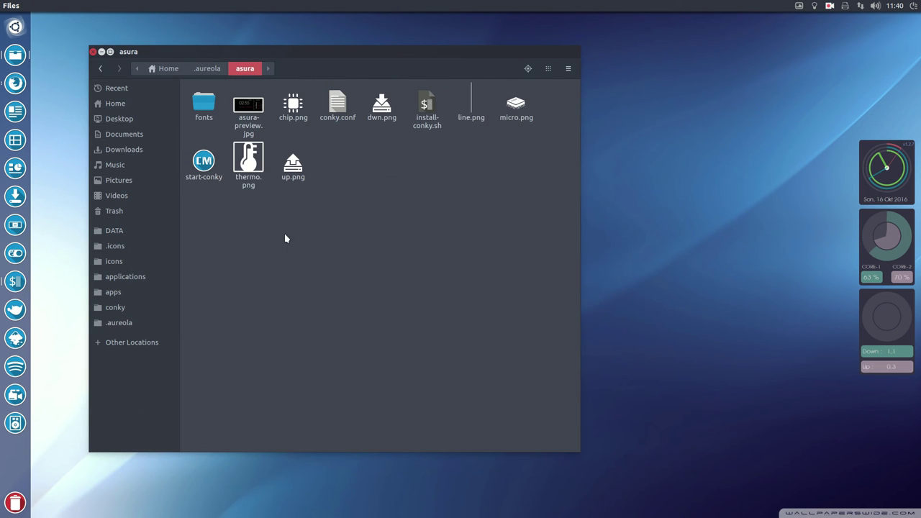
right_click(285, 234)
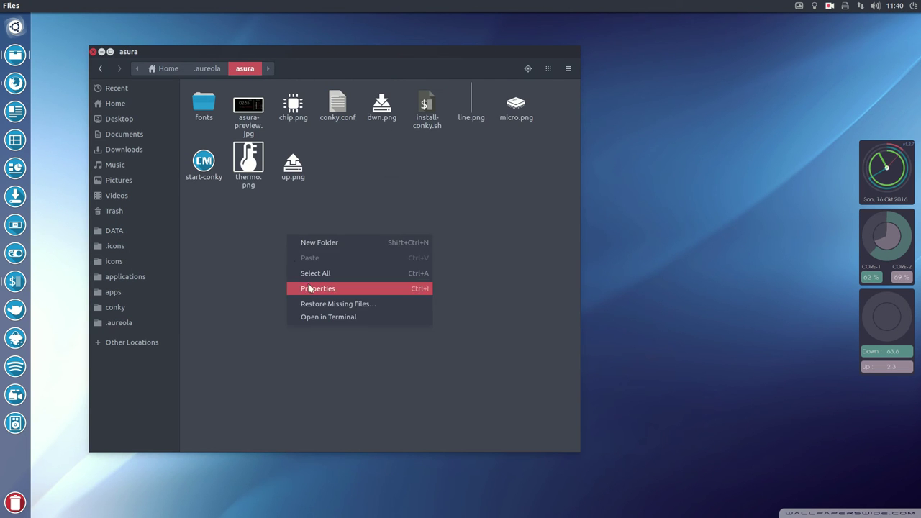
left_click(339, 317)
type("./install-conky.sh")
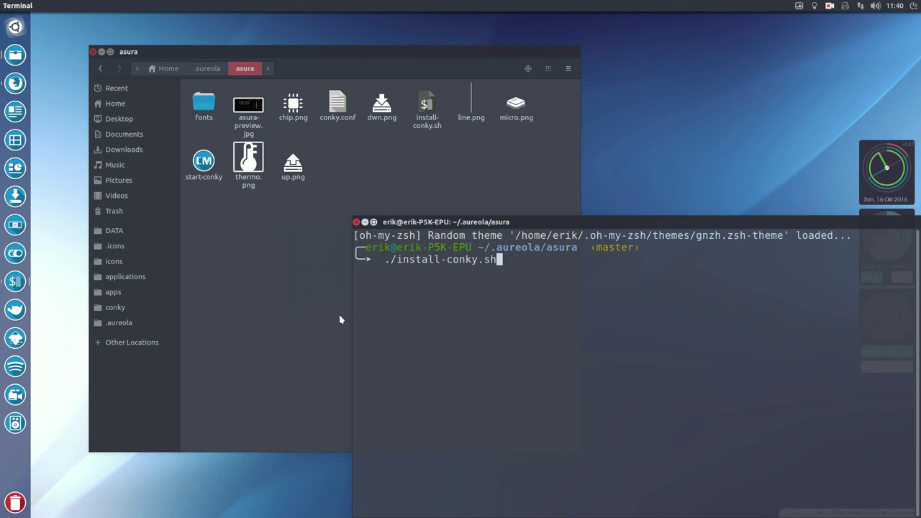
key("Return")
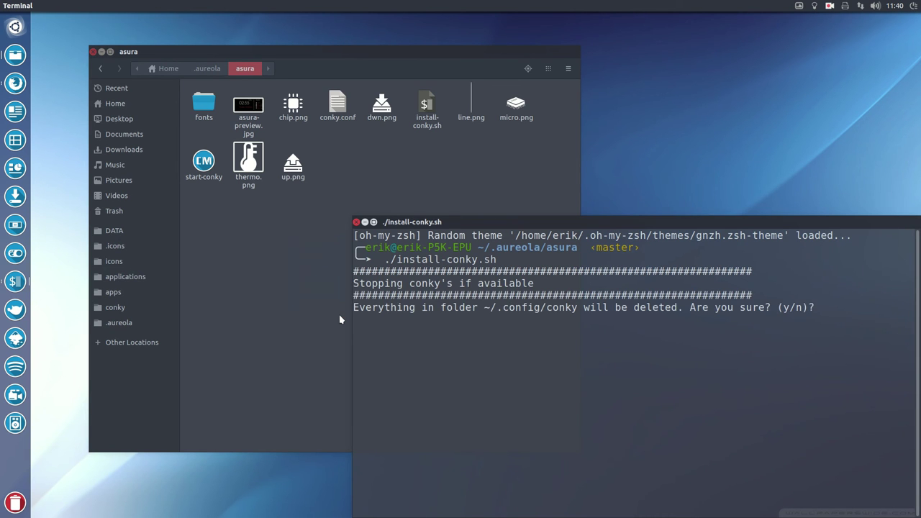
Answer y to deleting the ~/.config/conky contents for the asura installation and close the terminal after uncovering the conky
type("y")
key("Return")
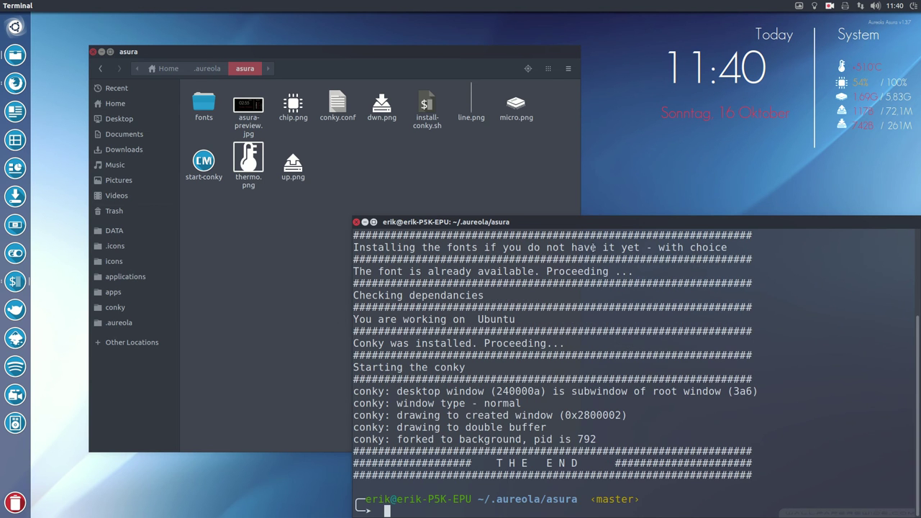
left_click_drag(619, 221, 417, 240)
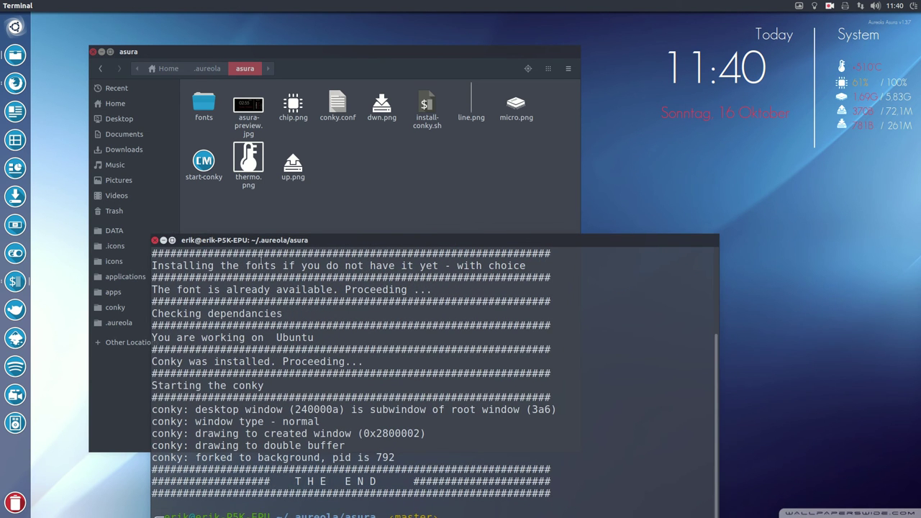
left_click(154, 239)
Go back to .aureola, open the gambodekdue folder and start a terminal in it
left_click(207, 68)
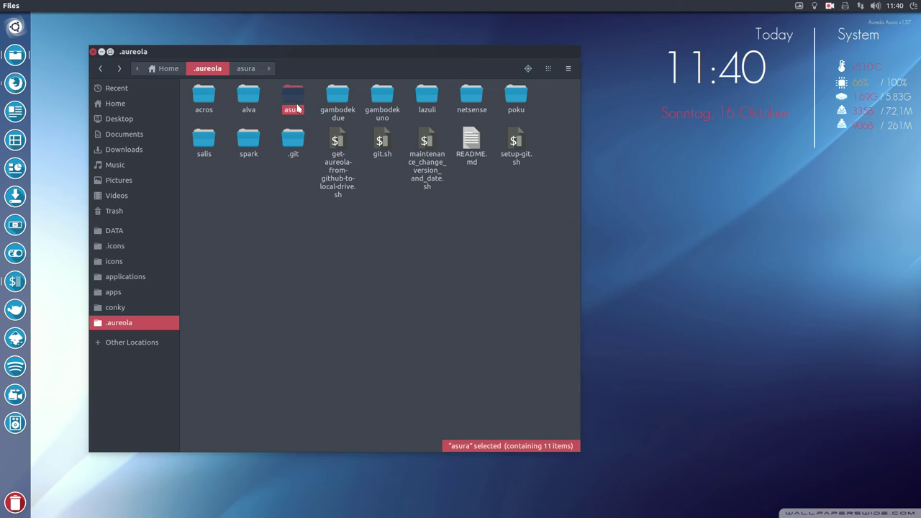
double_click(337, 97)
right_click(257, 342)
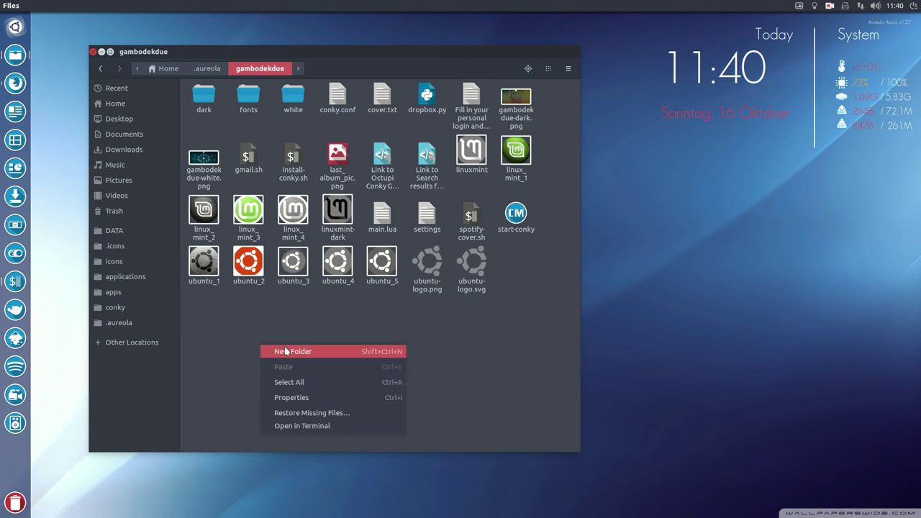
left_click(325, 426)
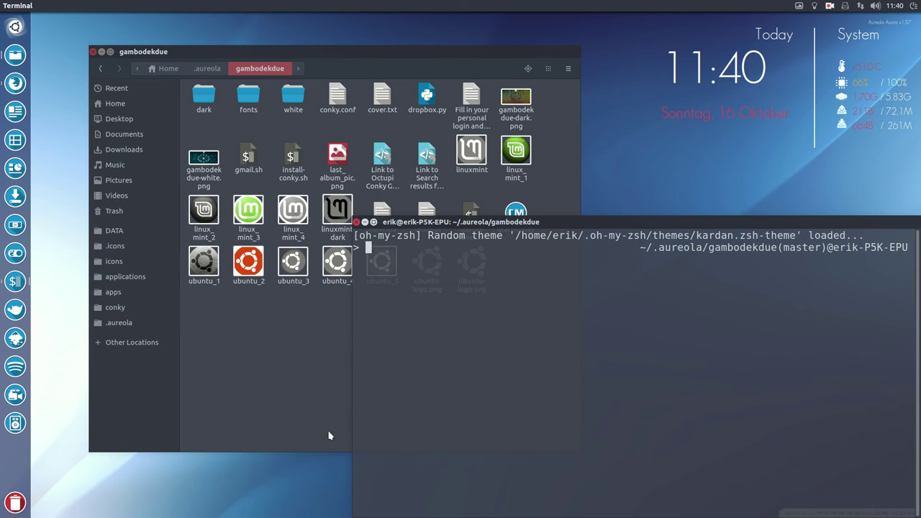
Run ./install-conky.sh in the gambodekdue terminal and answer y to deleting the ~/.config/conky contents
type("./ins")
key("Tab")
key("Return")
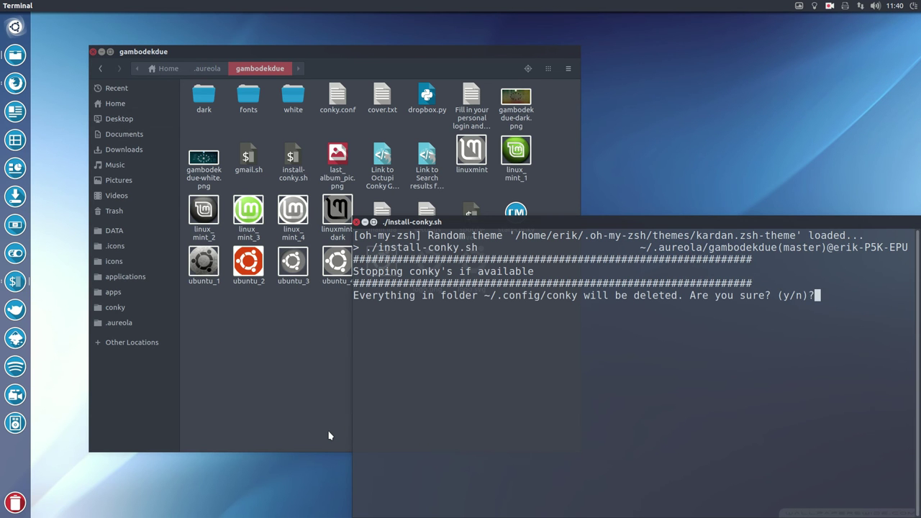
type("y")
key("Return")
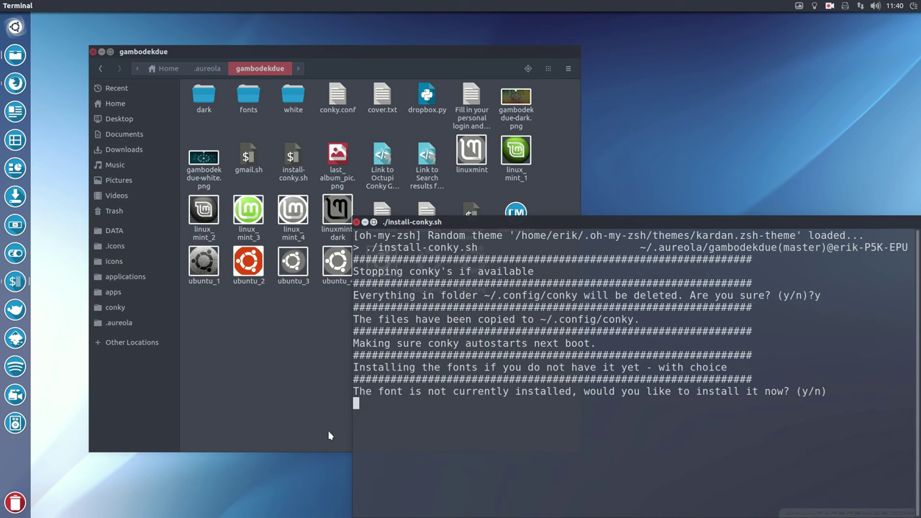
Answer y to installing the missing font for gambodekdue, then minimise the file manager and close the terminal to uncover the conky
type("y")
key("Return")
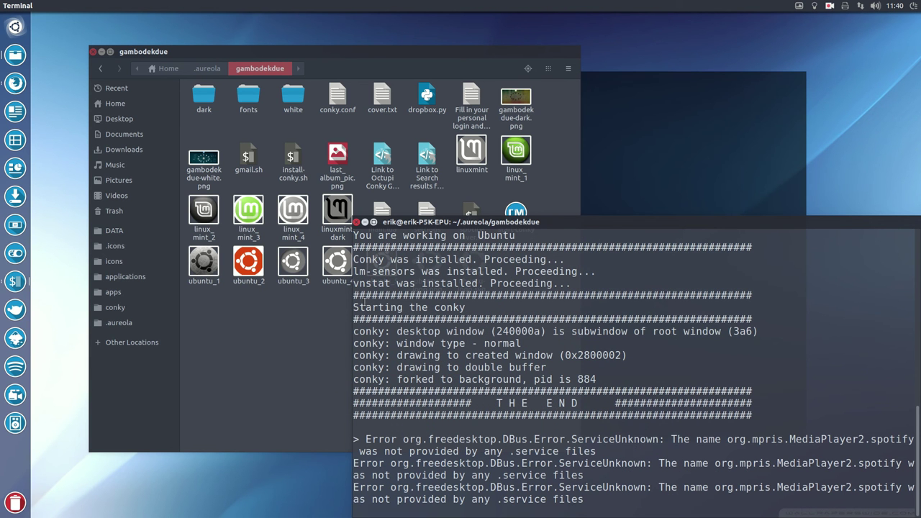
left_click(101, 52)
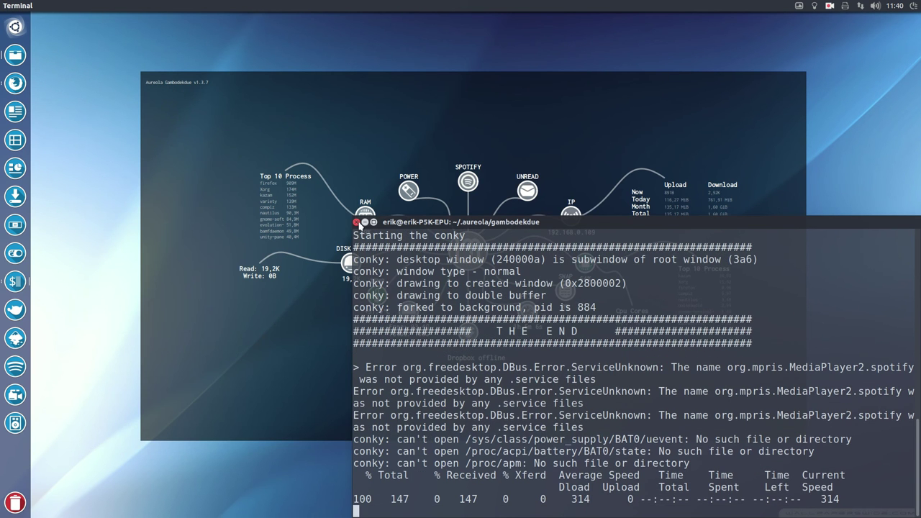
left_click(356, 222)
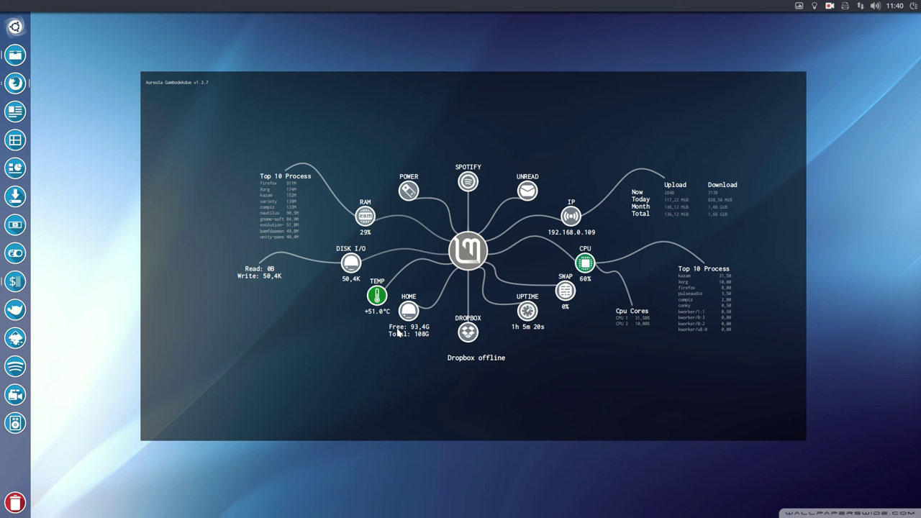
Bring back the file manager, return to .aureola, open the gambodekuno folder and run ./install-conky.sh in a terminal there
left_click(15, 56)
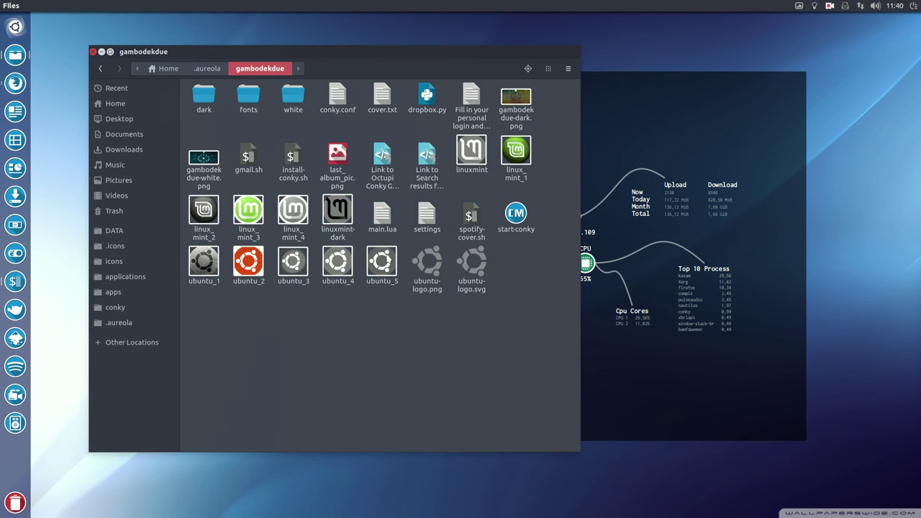
left_click(206, 68)
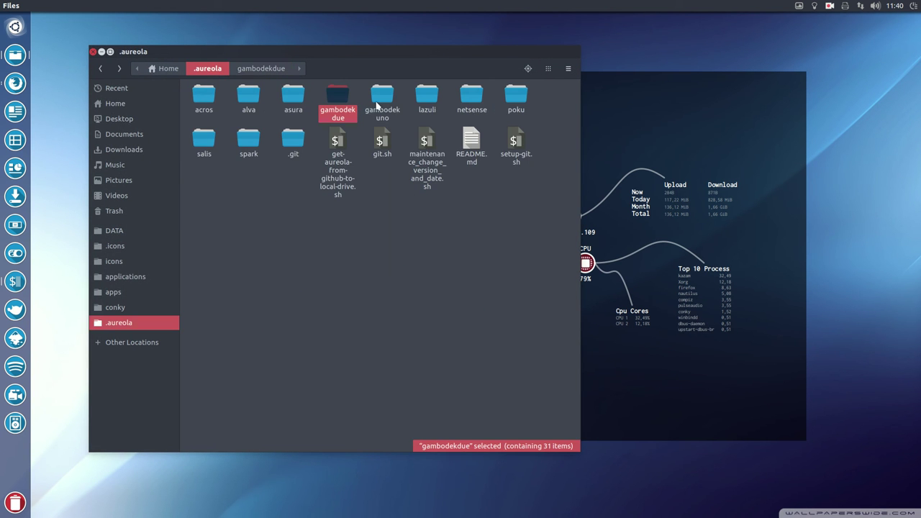
double_click(380, 92)
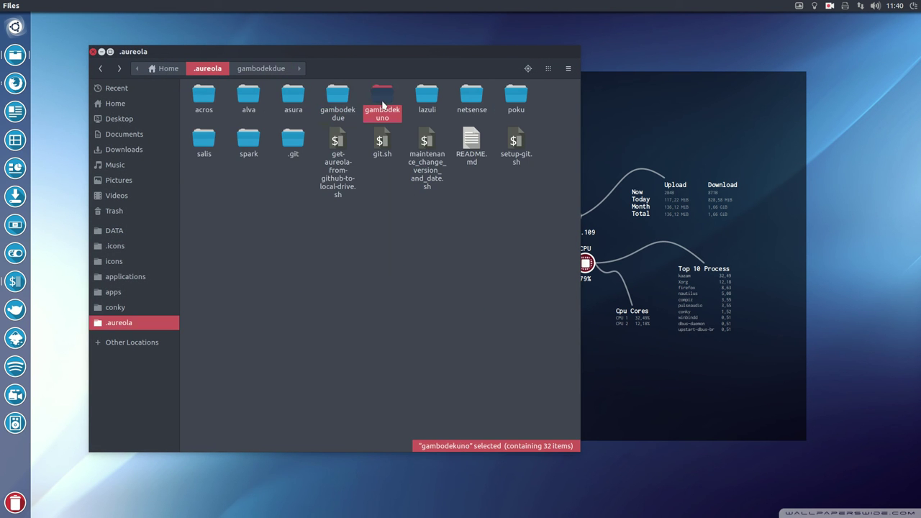
right_click(358, 336)
left_click(452, 420)
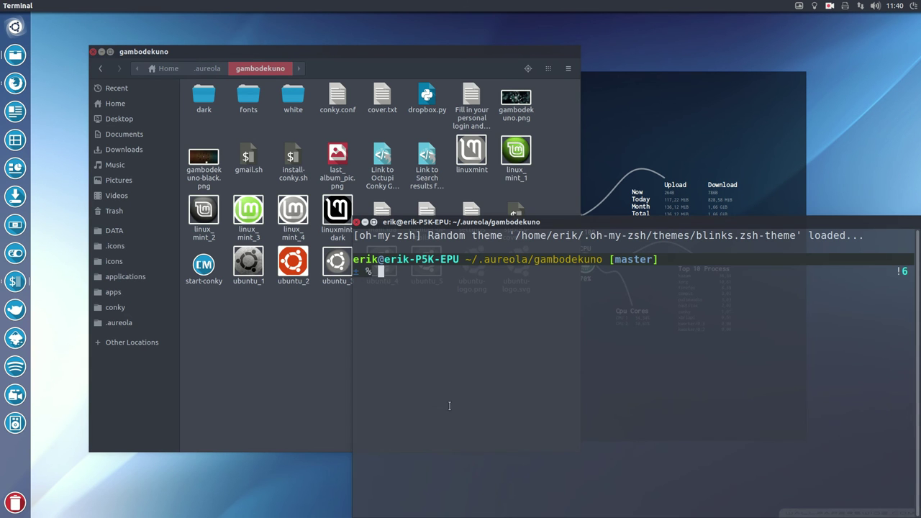
type("./install-conky.sh")
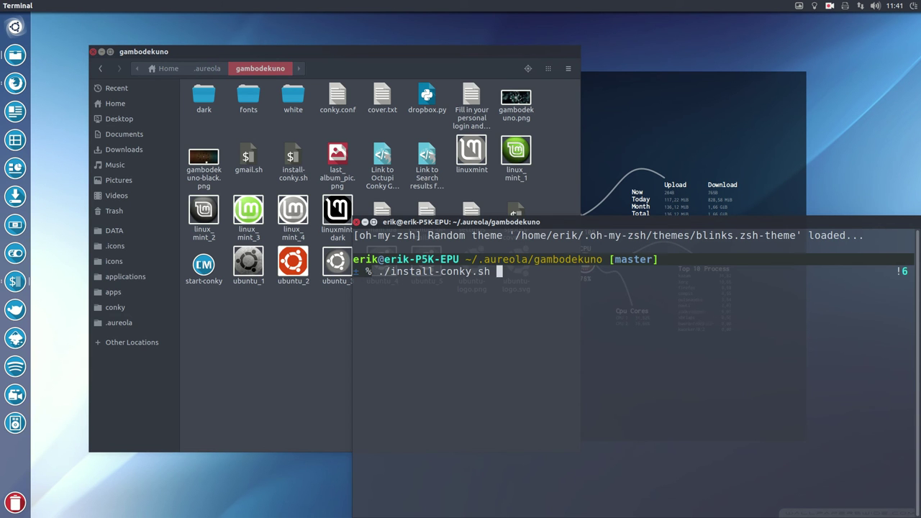
key("Return")
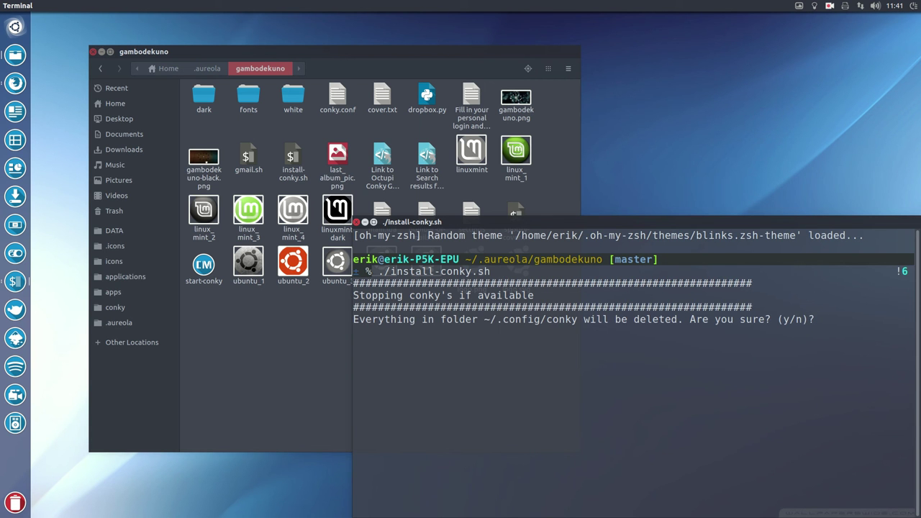
Answer y to deleting the ~/.config/conky contents for the gambodekuno installation, then uncover the new conky and close the terminal
type("y")
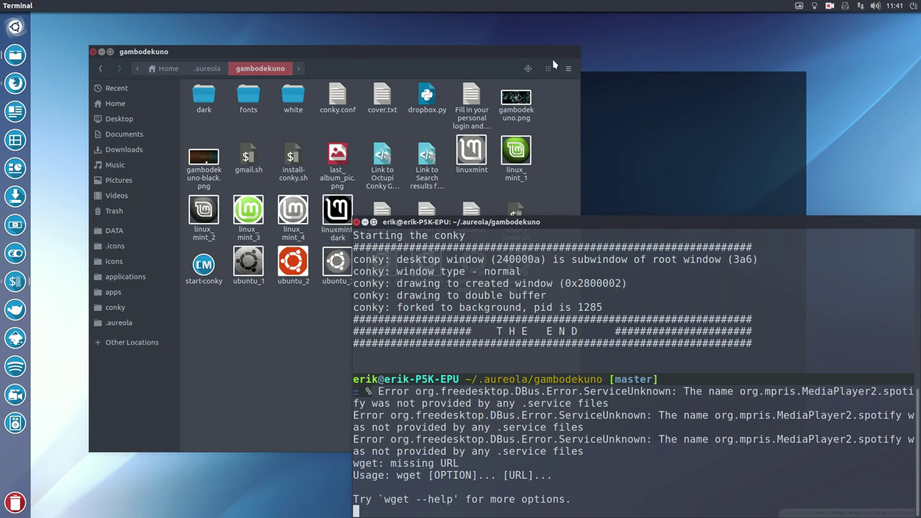
left_click(101, 52)
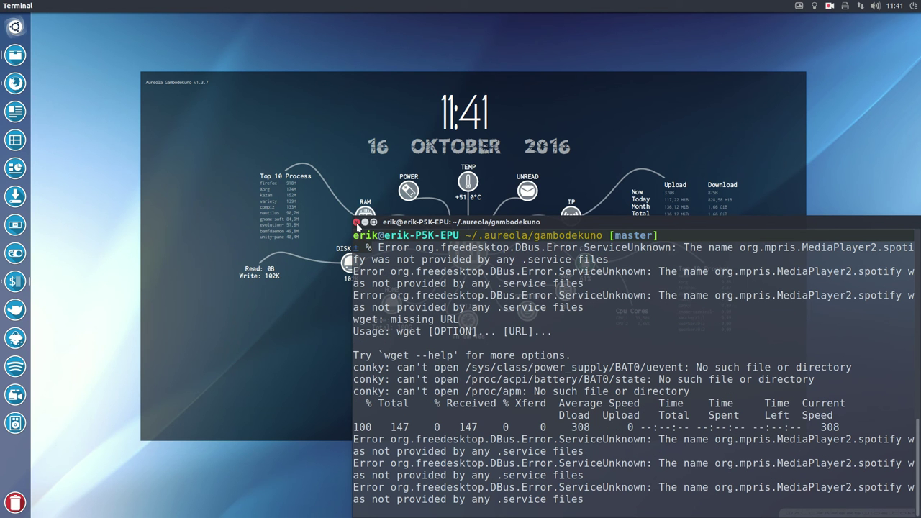
left_click(356, 222)
Restore the file manager, go back to .aureola, open the lazuli folder and run ./install-conky.sh in a terminal there
left_click(15, 55)
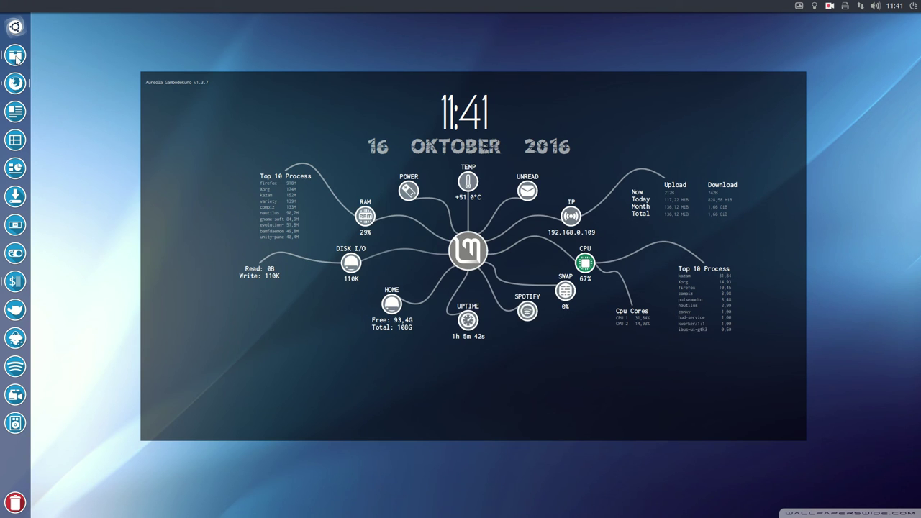
left_click(206, 69)
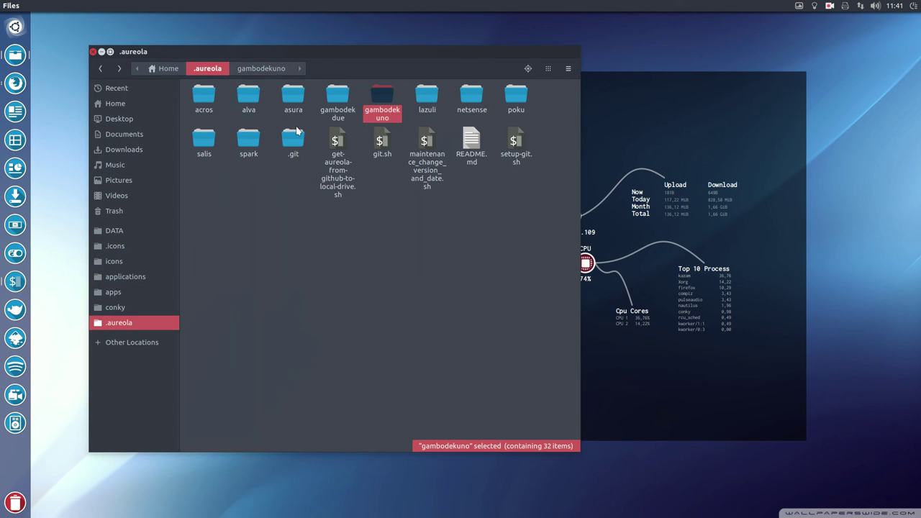
double_click(426, 94)
right_click(272, 278)
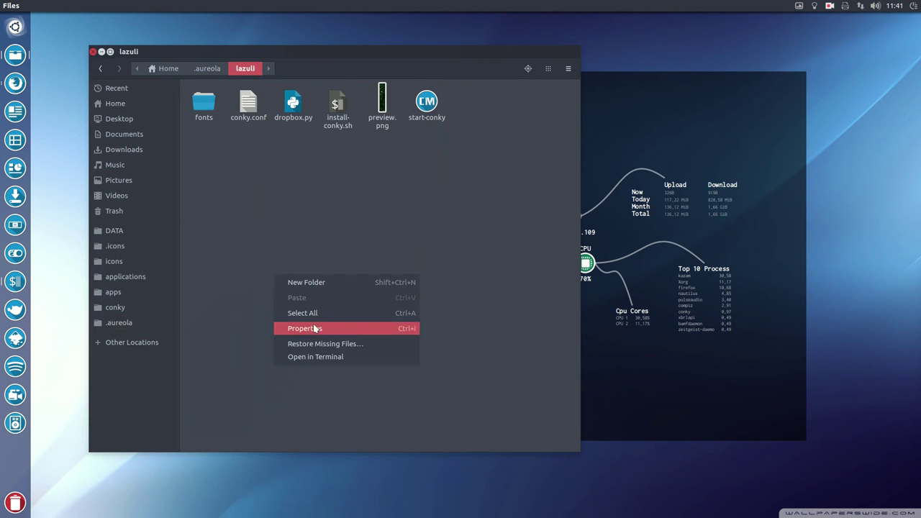
left_click(341, 355)
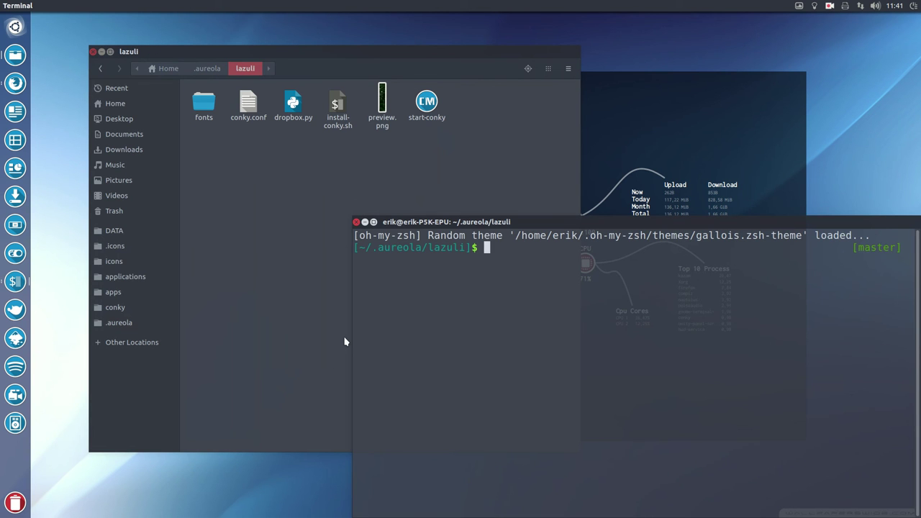
type("./in")
key("Tab")
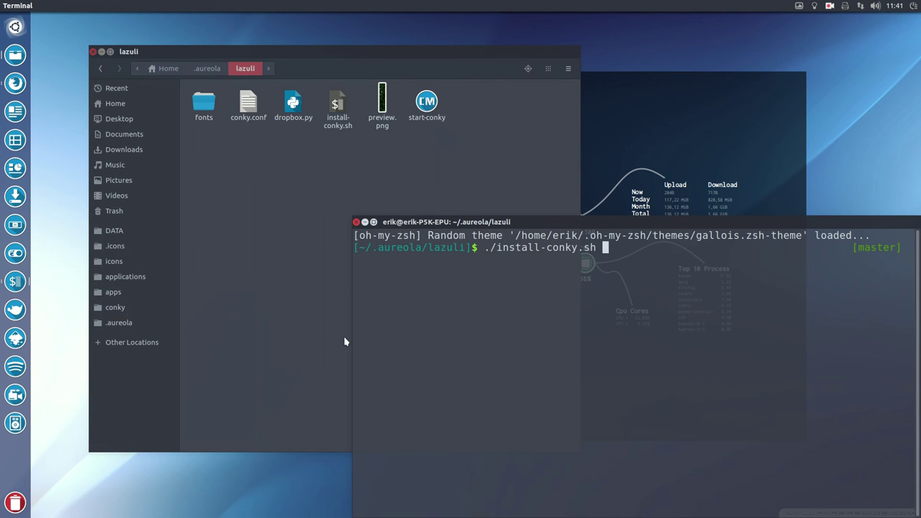
key("Return")
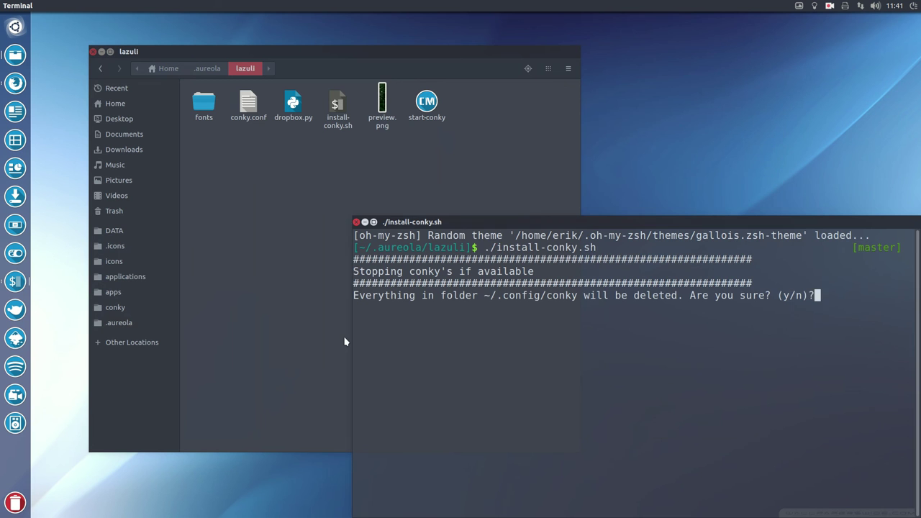
Answer y to deleting the ~/.config/conky contents for the lazuli installation and close the terminal
type("y")
key("Return")
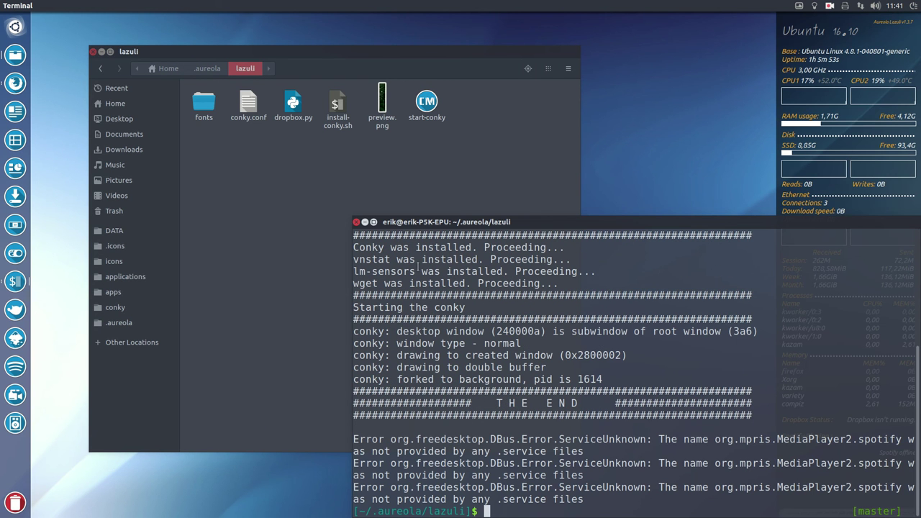
left_click(356, 222)
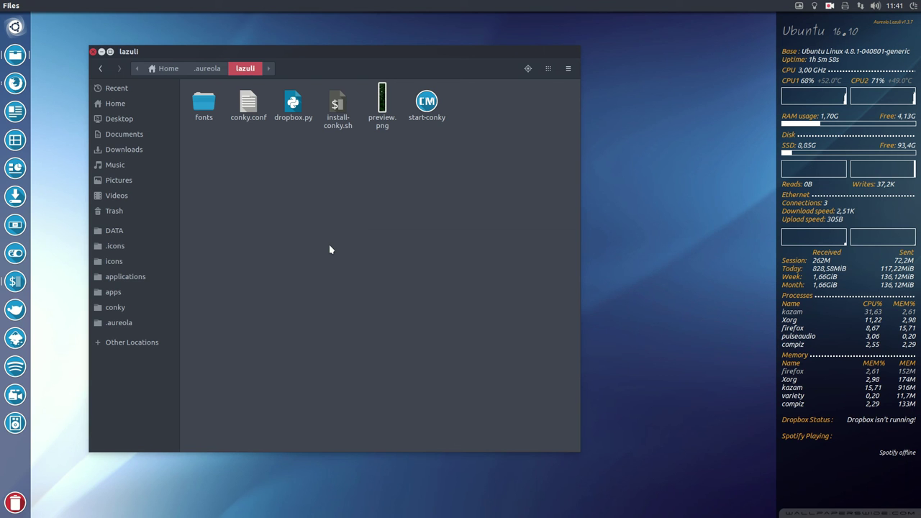
Go back to .aureola, open the netsense folder and run ./install-conky.sh in a terminal there
left_click(207, 68)
double_click(464, 101)
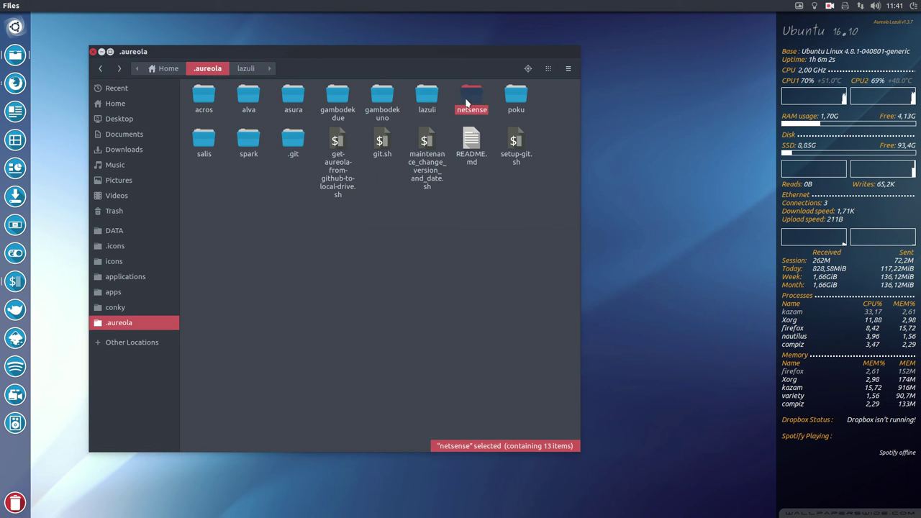
right_click(244, 280)
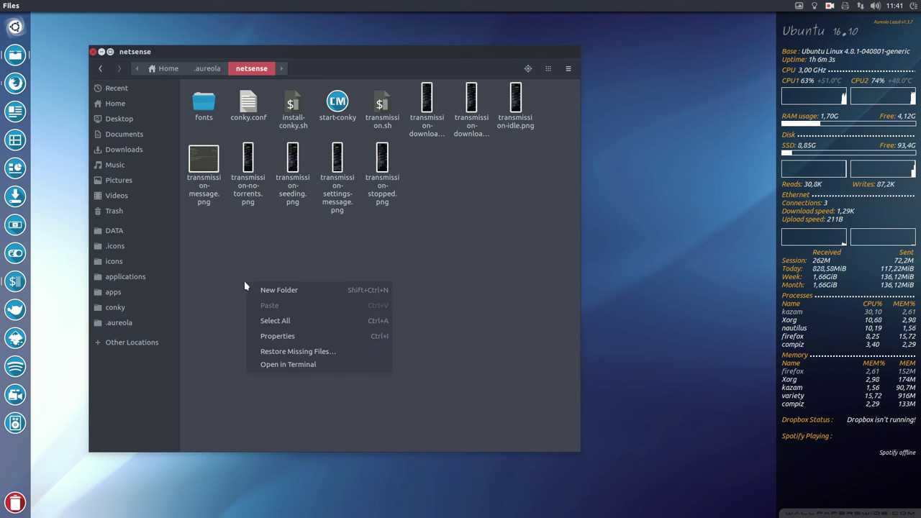
left_click(293, 364)
type("./")
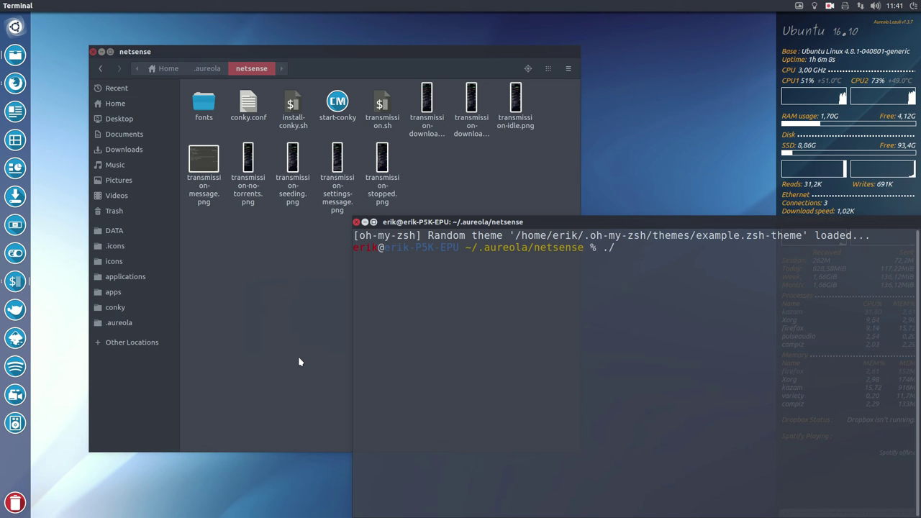
type("install-conky.sh")
key("Return")
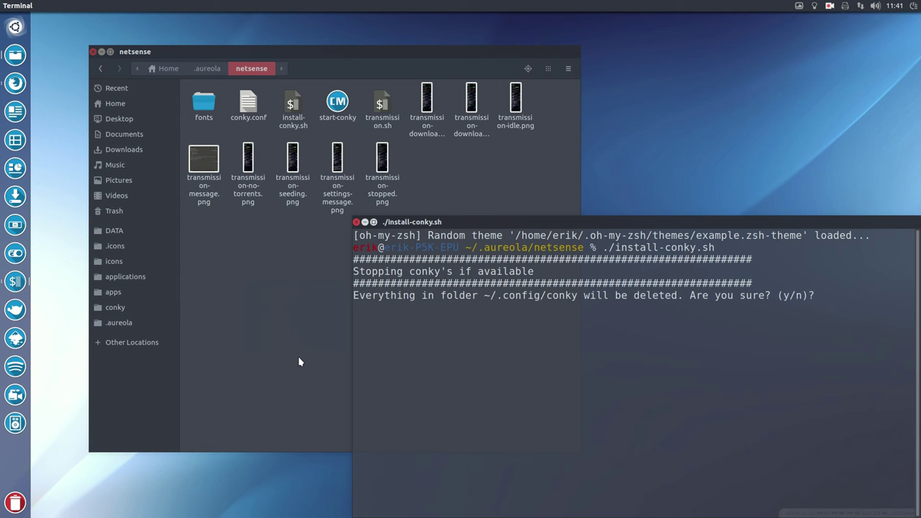
Answer y to deleting the ~/.config/conky contents for the netsense installation, move the terminal off the conky and close it
type("y")
key("Return")
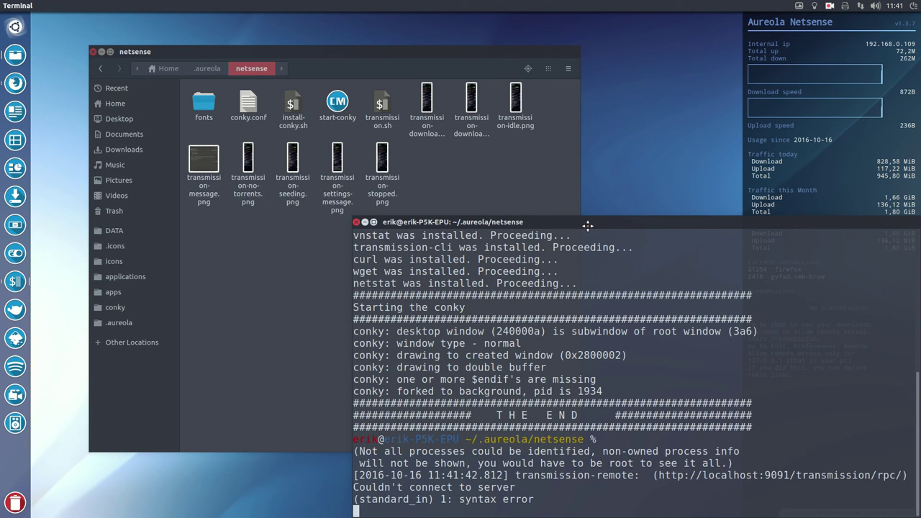
left_click_drag(587, 225, 234, 157)
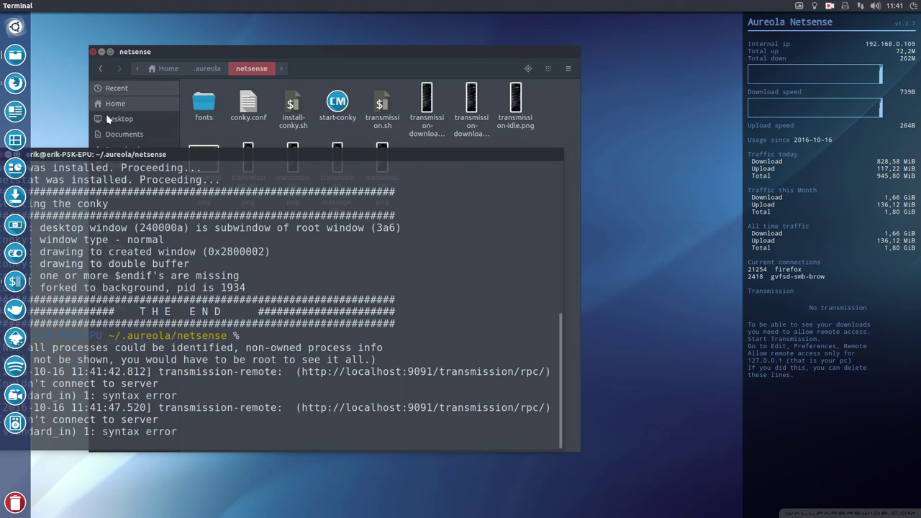
left_click_drag(169, 156, 292, 157)
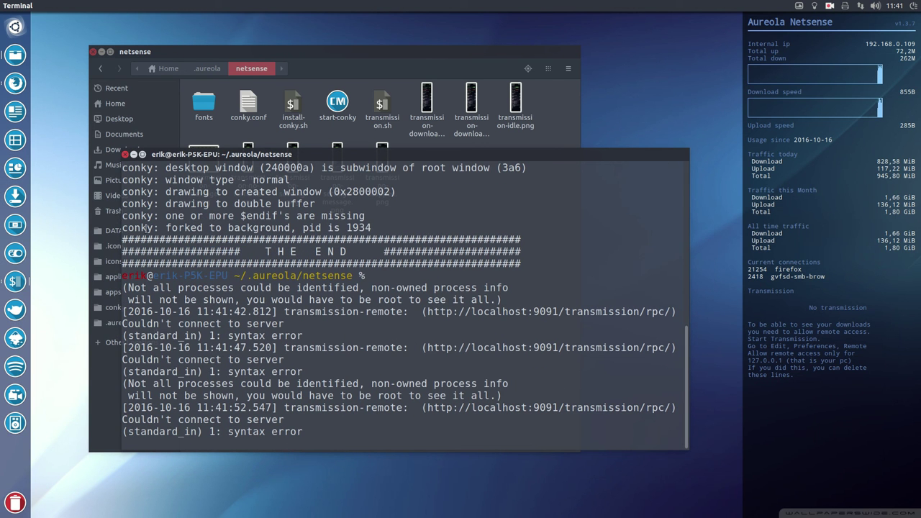
left_click(124, 154)
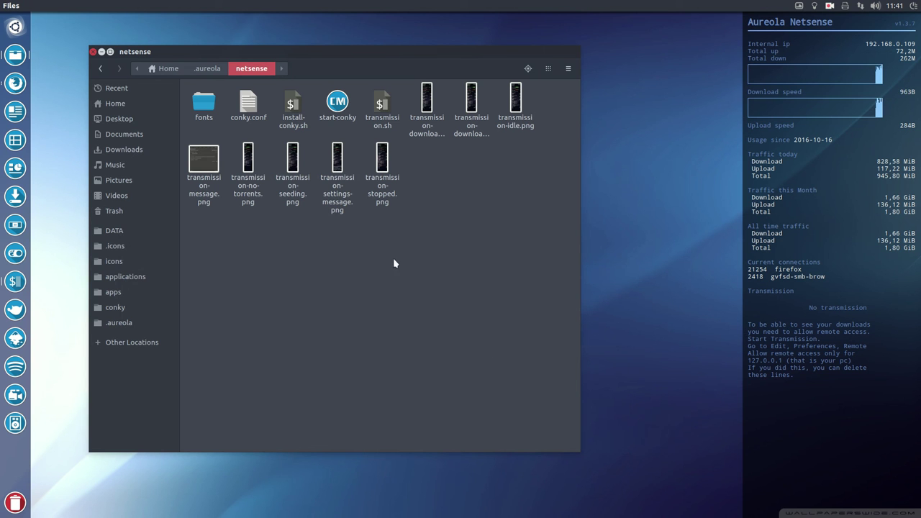
Go back to .aureola, open the poku folder and run ./install-conky.sh in a terminal there
left_click(207, 68)
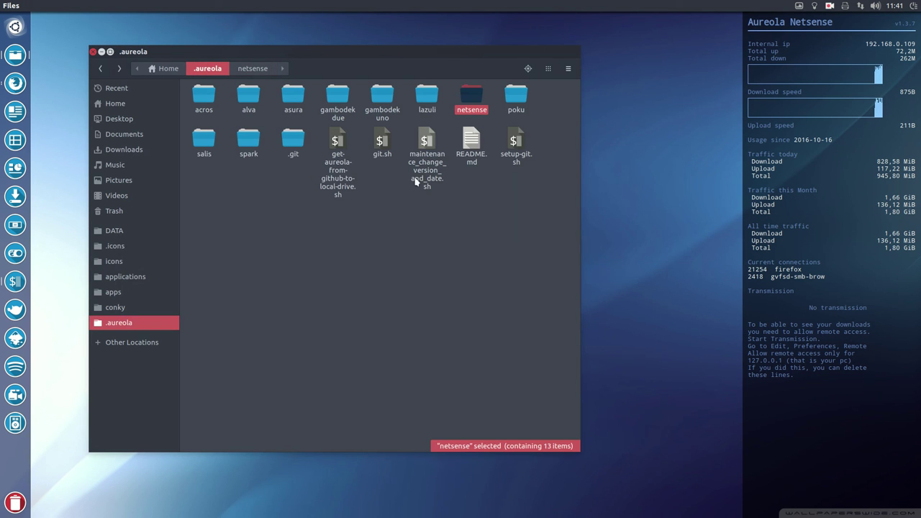
double_click(516, 97)
right_click(311, 234)
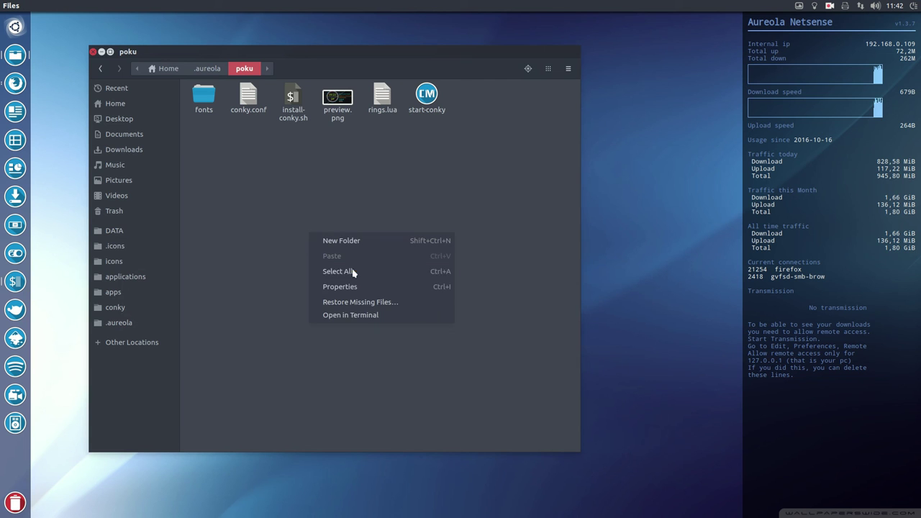
left_click(382, 315)
type("./")
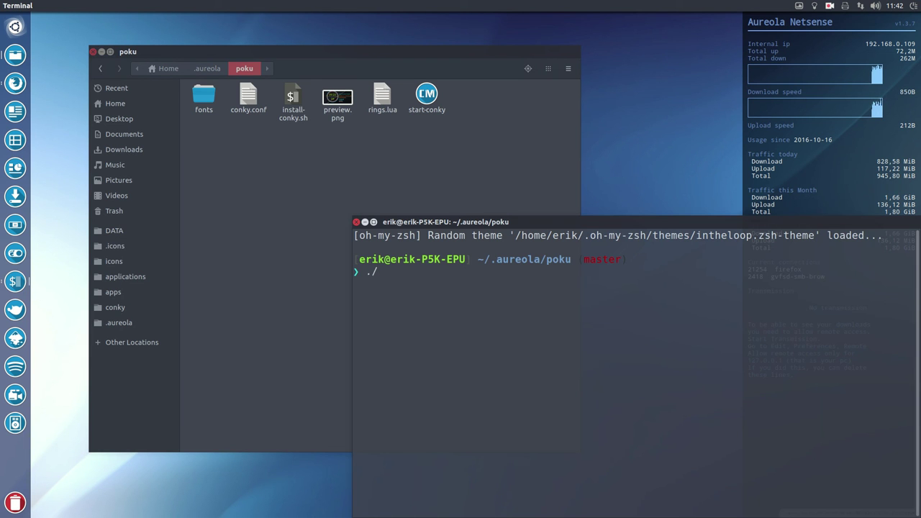
type("install-conky.sh")
key("Return")
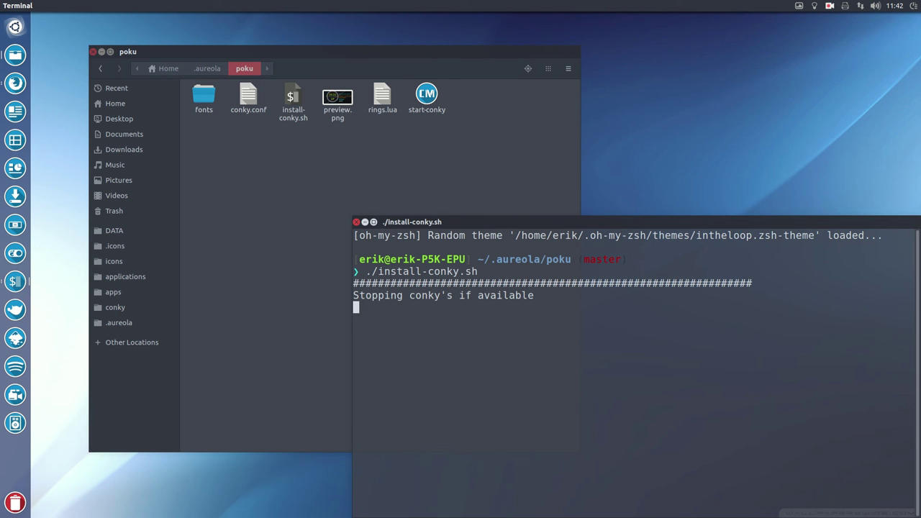
Move the terminal clear of the conky area, answer y to deleting the ~/.config/conky contents for poku, and close the terminal
left_click_drag(600, 229, 381, 175)
type("y")
key("Return")
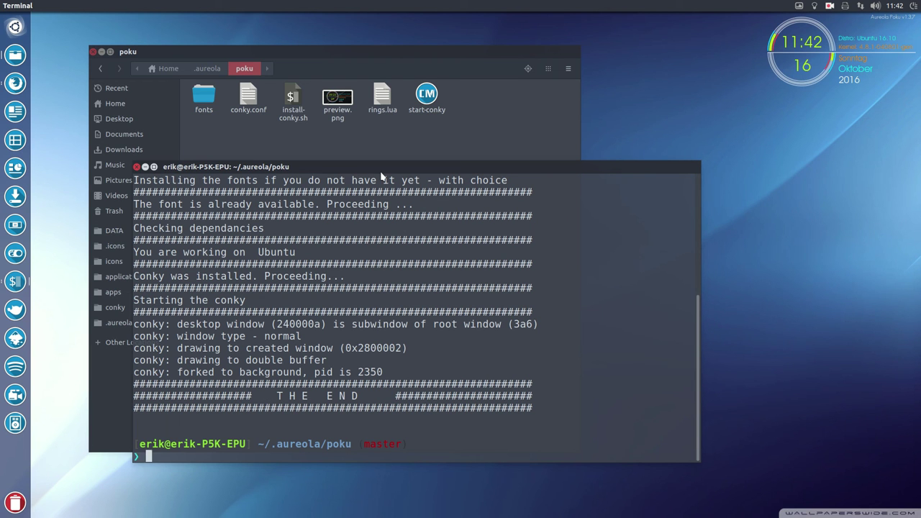
left_click(136, 166)
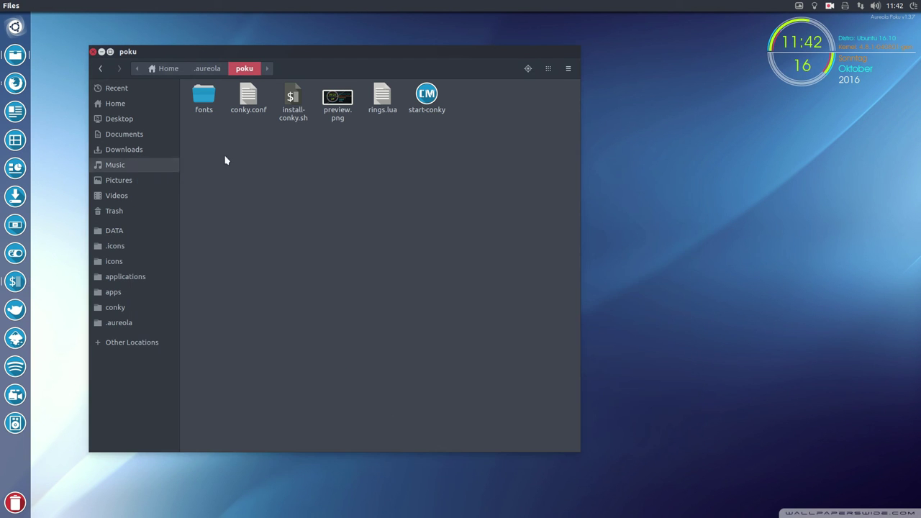
Go back to .aureola, open the salis folder and run ./install-conky.sh in a terminal there
left_click(207, 69)
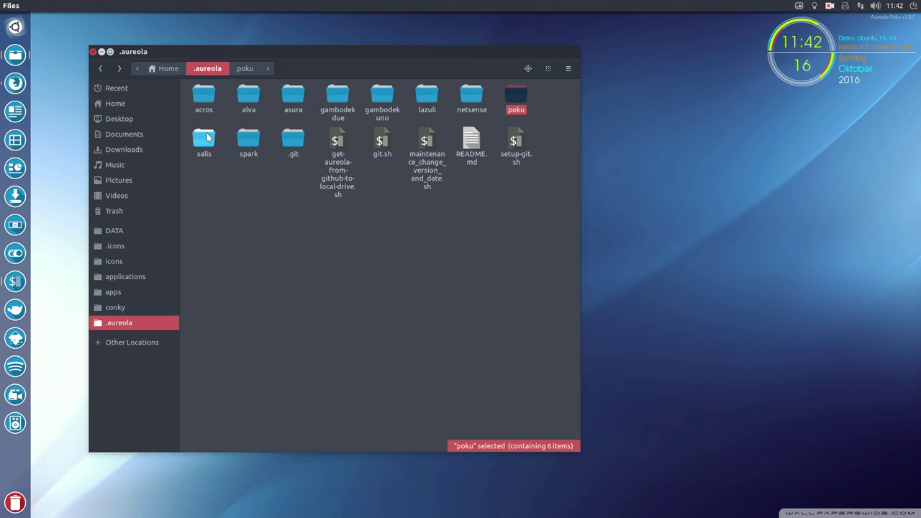
double_click(205, 140)
right_click(261, 194)
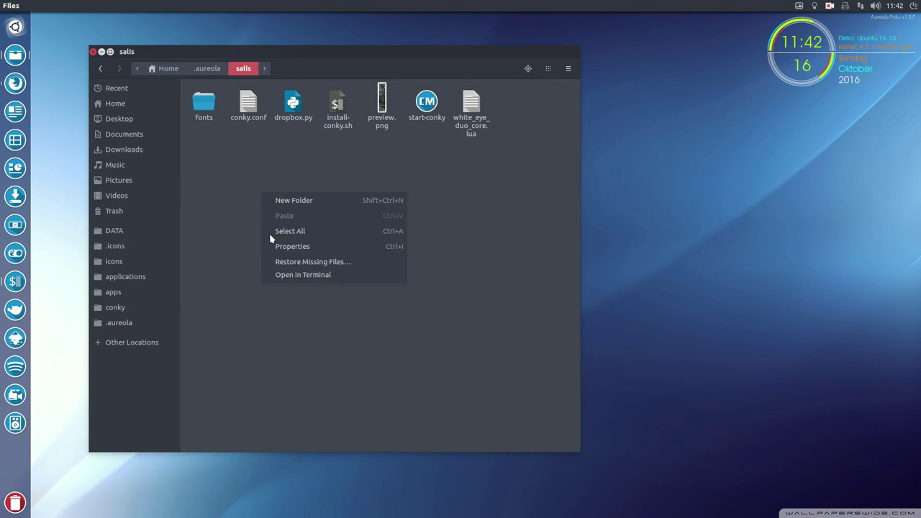
left_click(306, 274)
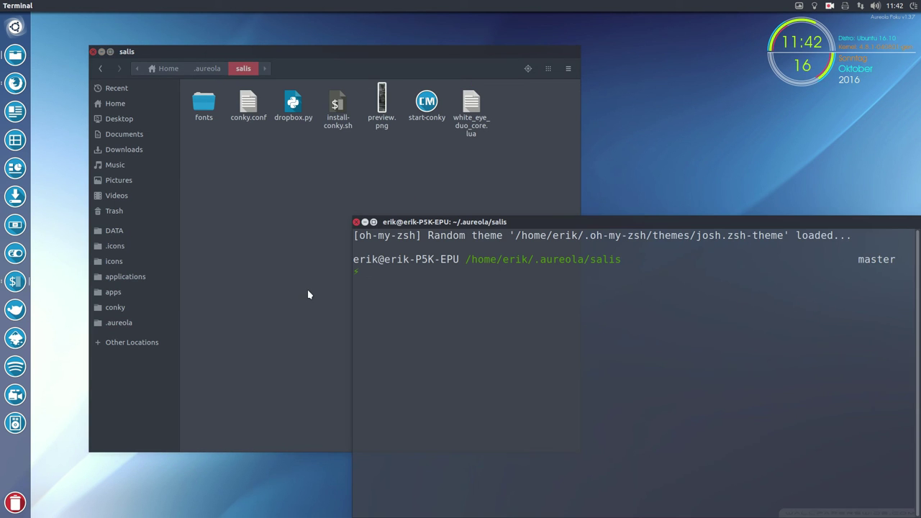
type("./in")
key("Tab")
key("Return")
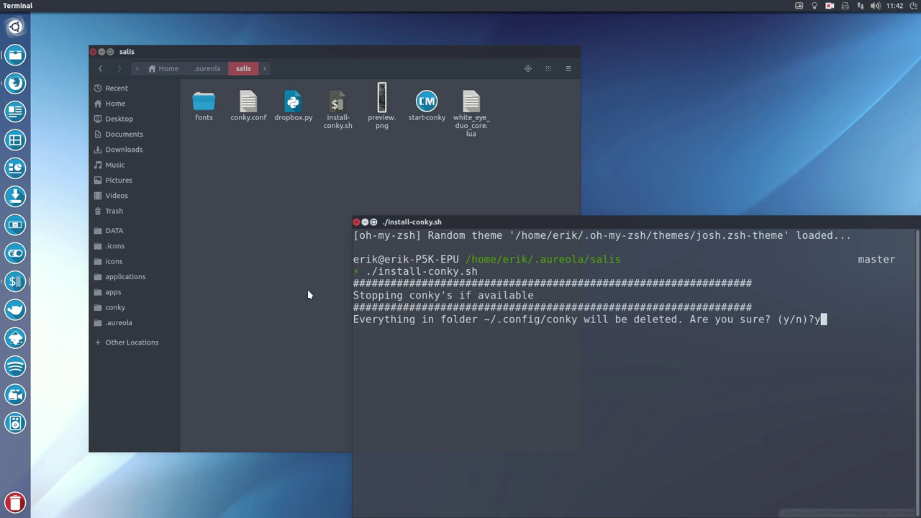
Answer y to deleting the ~/.config/conky contents for salis, enter the sudo password, and close the terminal once the installation ends
type("y")
key("Return")
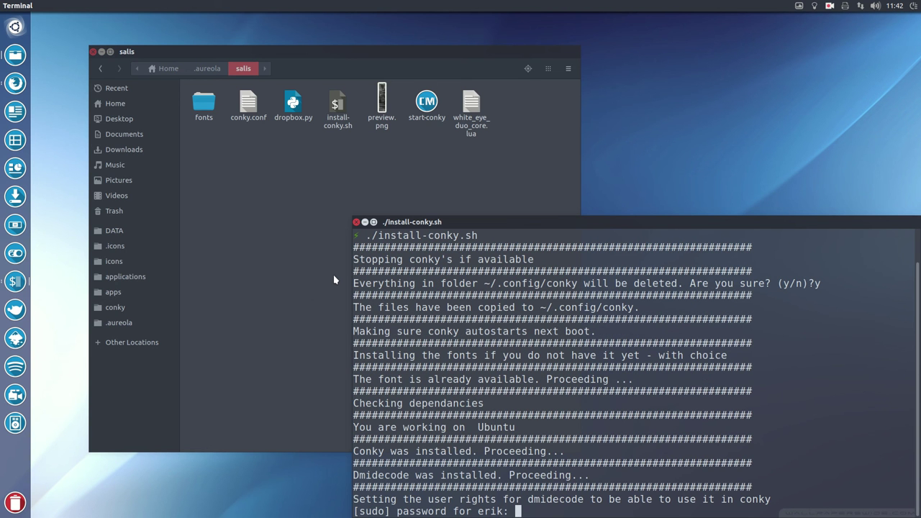
key("Return")
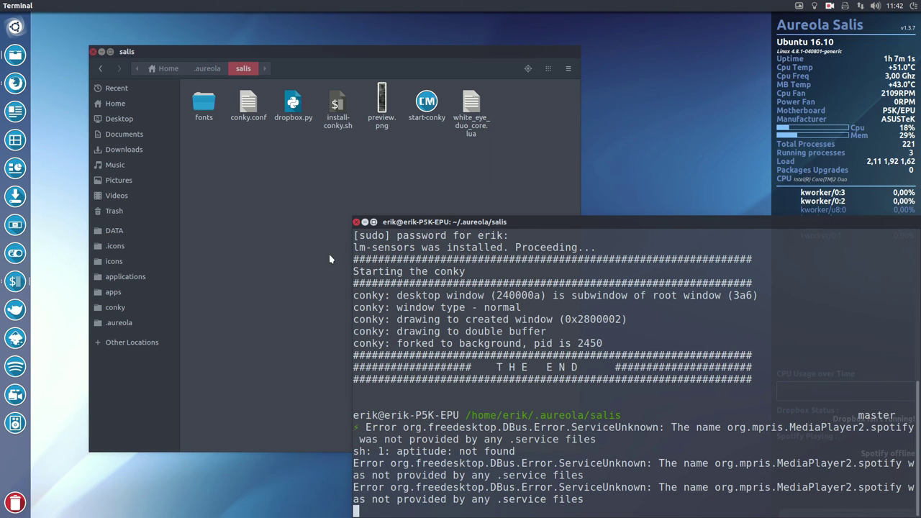
left_click(356, 222)
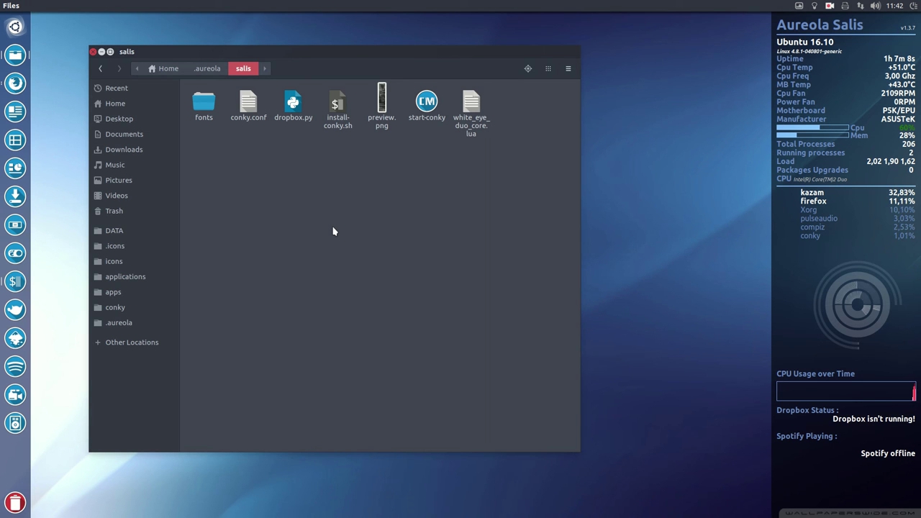
Go back to .aureola, open the spark folder and run ./install-conky.sh in a terminal there
left_click(208, 70)
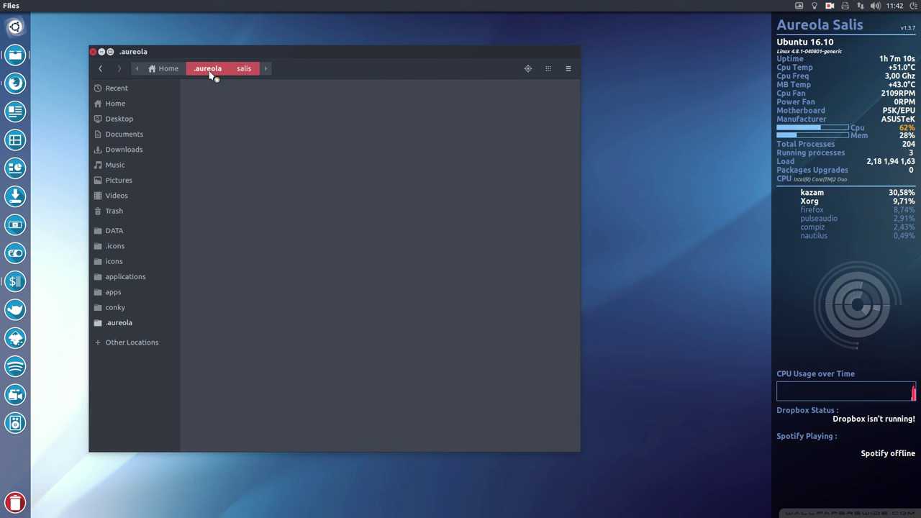
double_click(240, 136)
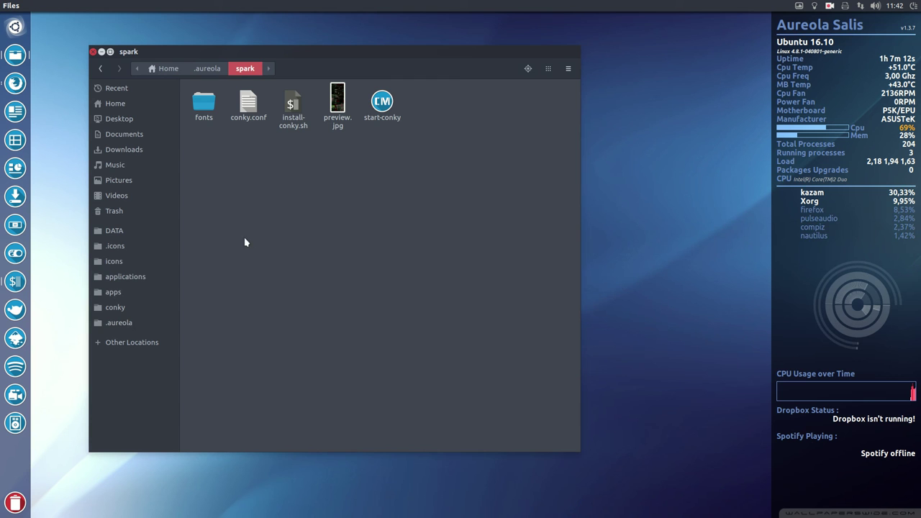
right_click(245, 191)
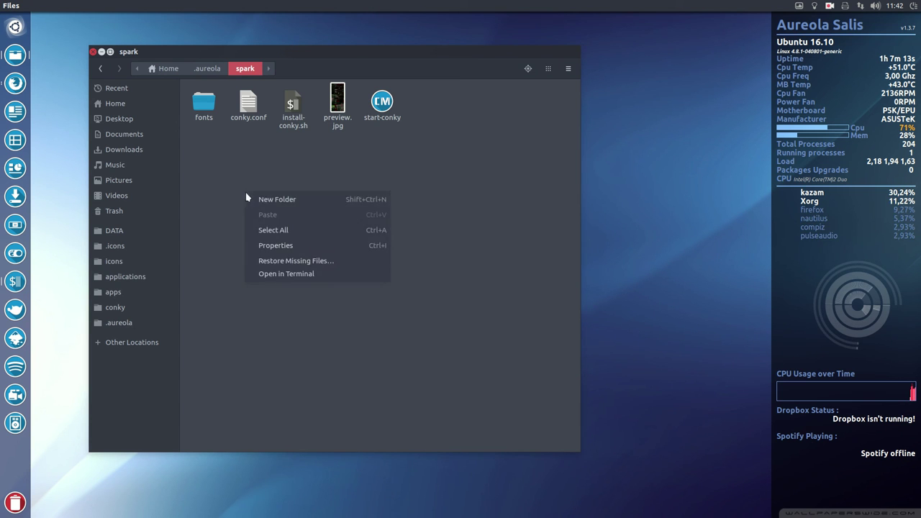
left_click(284, 274)
type("./")
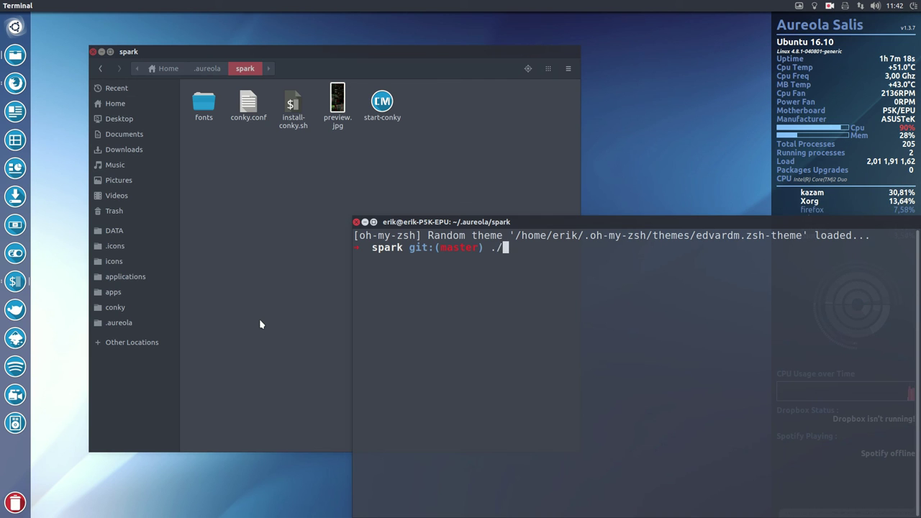
type("in")
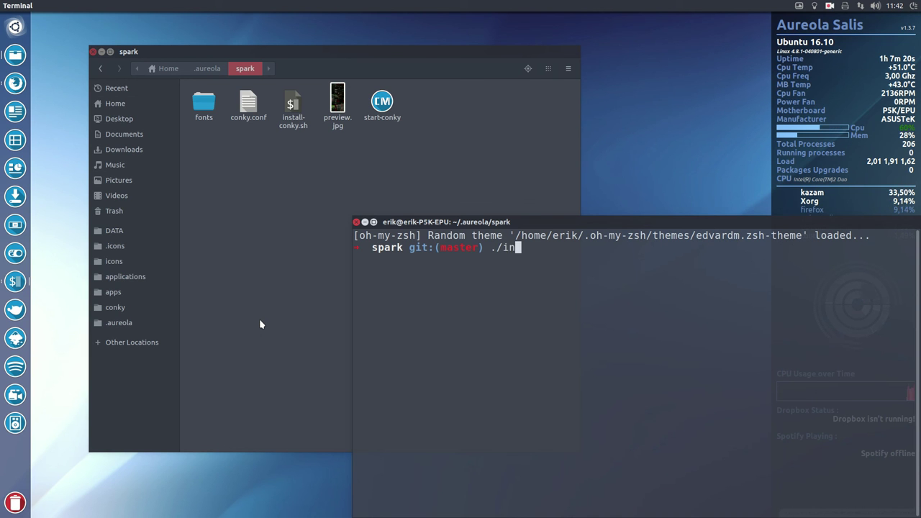
key("Tab")
key("Return")
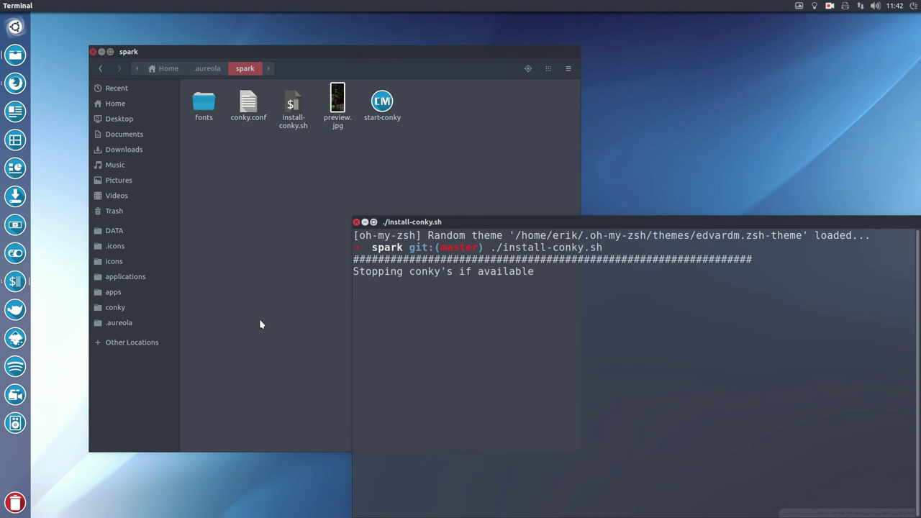
Move the terminal clear of the conky area, answer y to deleting the ~/.config/conky contents for spark, and close the terminal and file manager
left_click_drag(654, 222, 461, 148)
type("y")
key("Return")
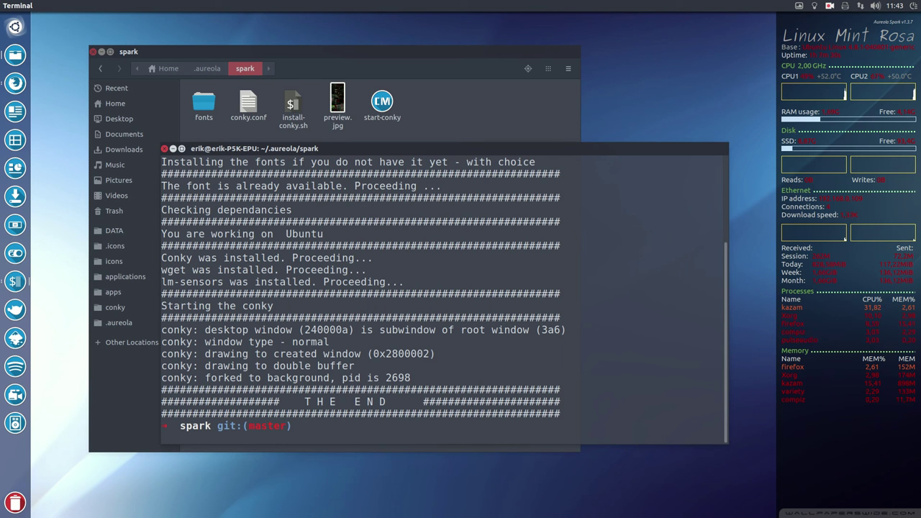
left_click(164, 149)
left_click(93, 52)
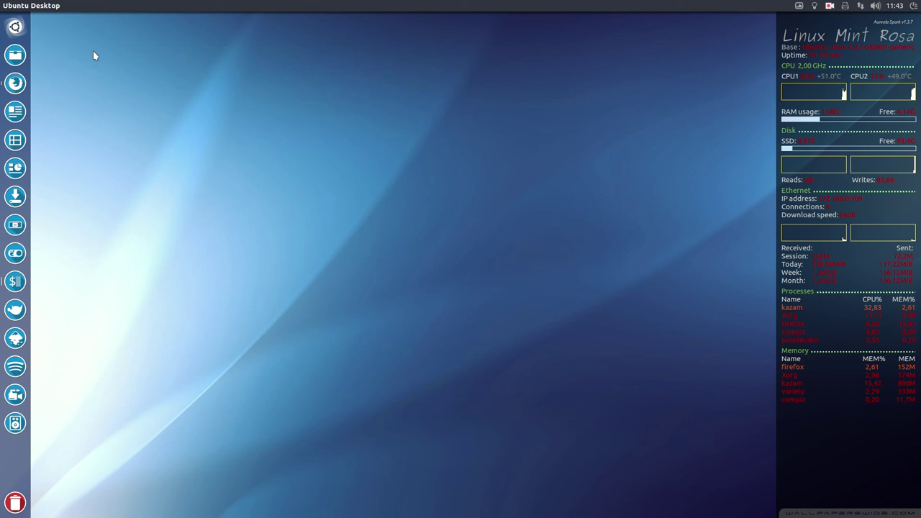